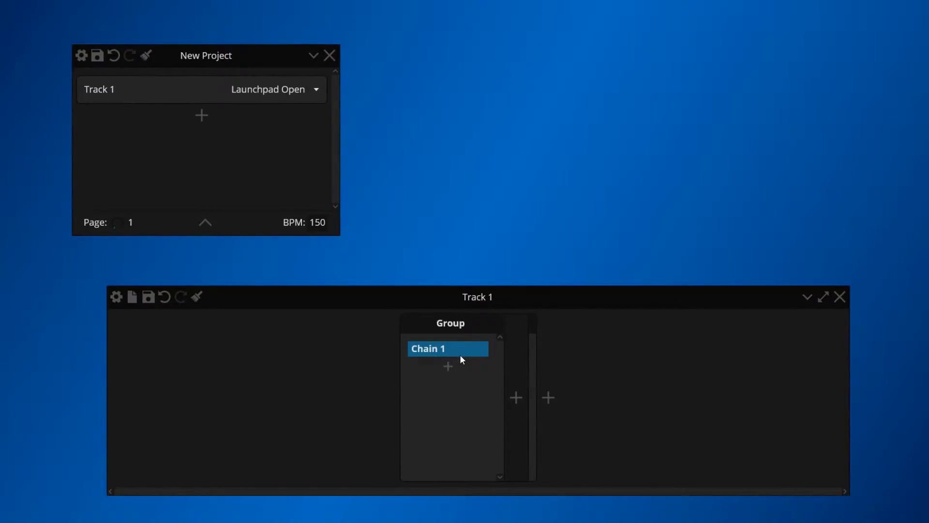
Step: Rename the Group's first chain from 'Chain 1' to 'Page 1' by changing the name pattern to 'Page #'
right_click(448, 350)
click(471, 361)
text(Chain #)
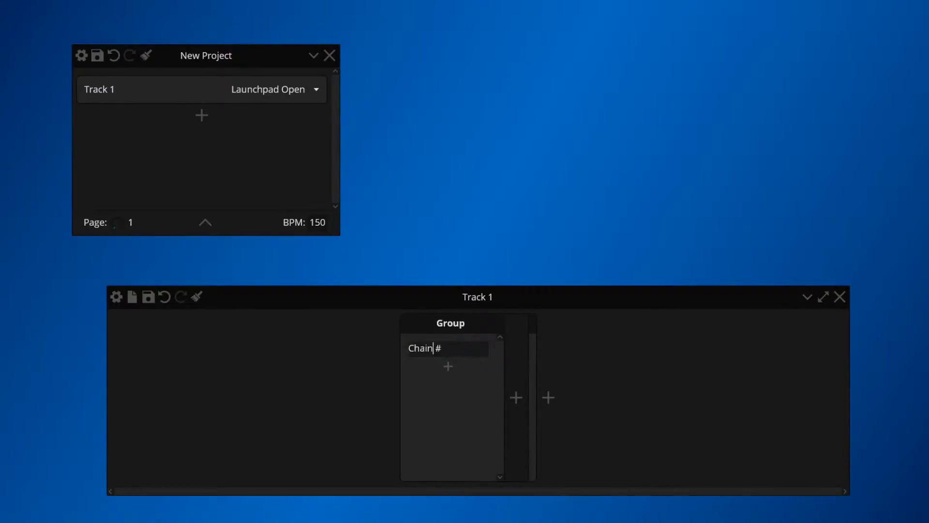
double_click(408, 350)
text(Page)
key(Return)
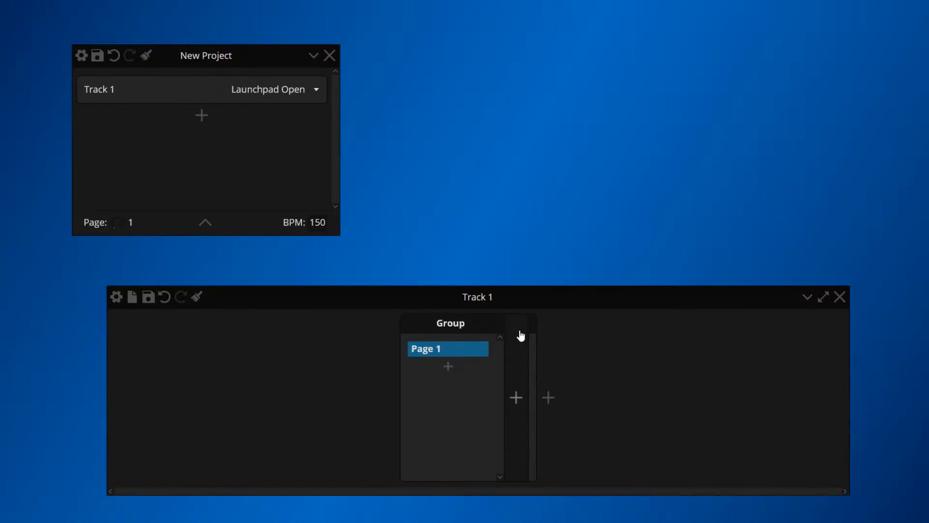
Step: Add a nested Group to Page 1 holding Chain 1, Chain 2 and Chain 3, checking each chain
click(521, 335)
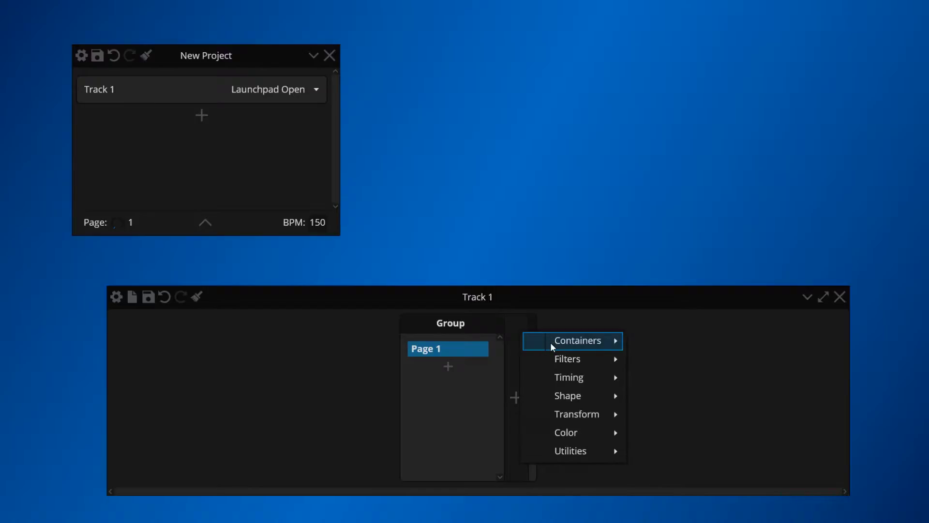
mouse_move(562, 341)
click(638, 341)
click(512, 347)
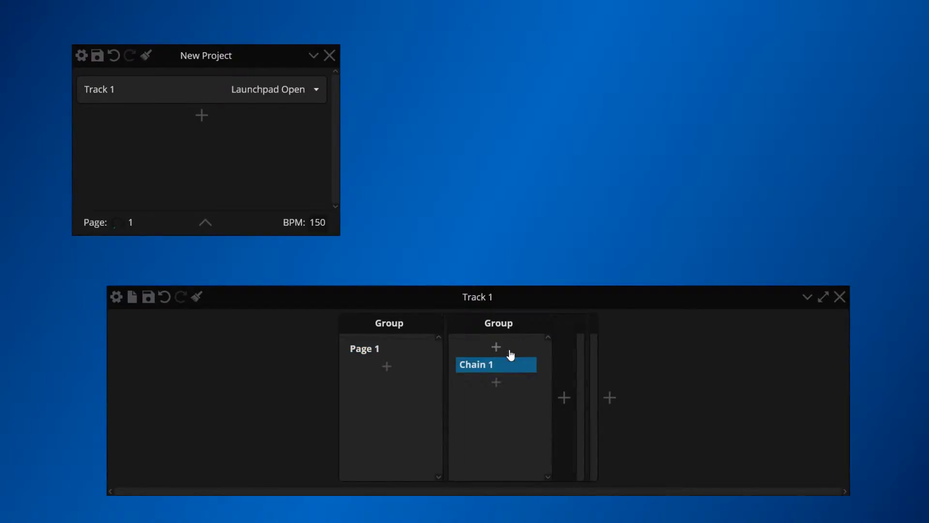
click(496, 369)
click(495, 387)
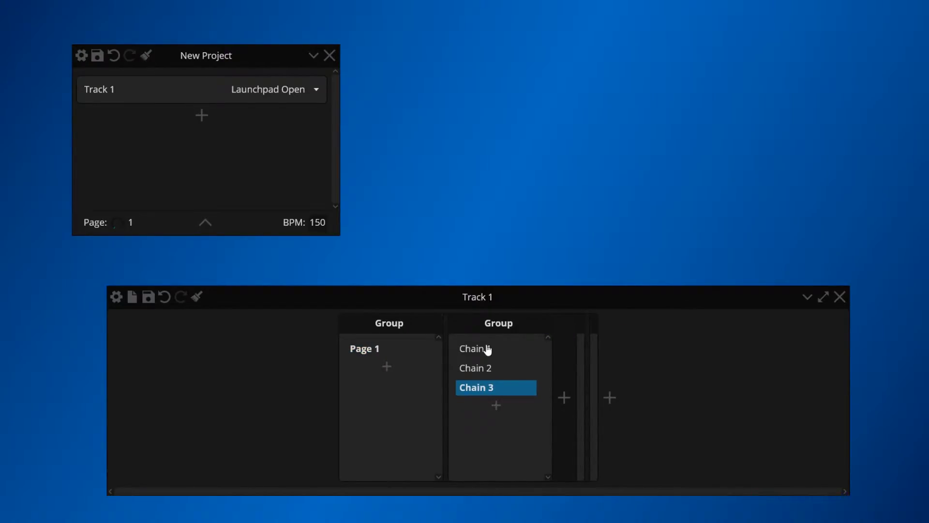
click(487, 349)
click(487, 371)
click(483, 390)
right_click(451, 375)
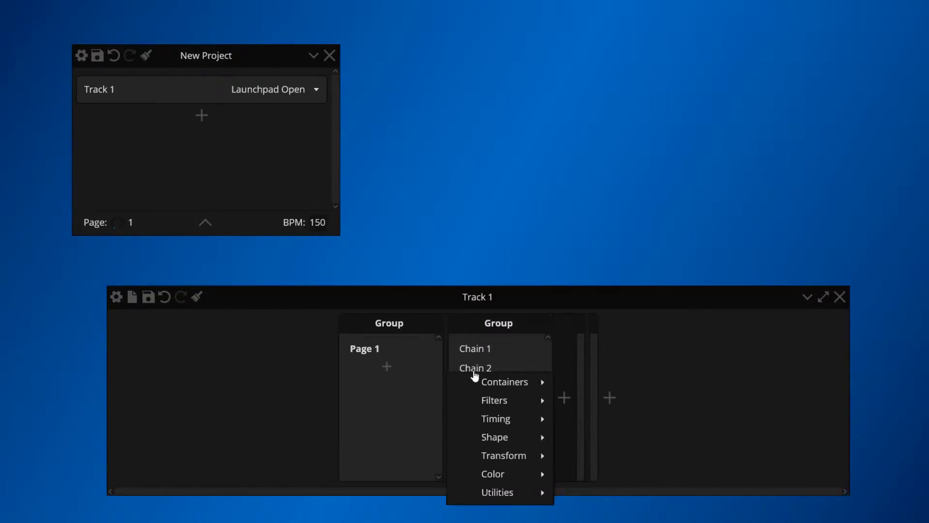
Step: Add a Page Filter to Page 1, then duplicate Page 1 as Page 2 and change its filter's page
mouse_move(478, 406)
click(617, 405)
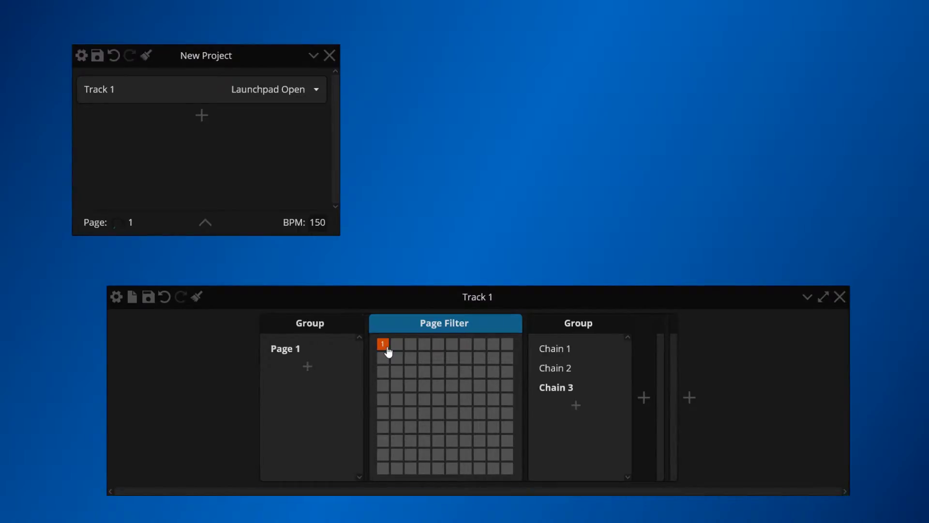
click(296, 354)
click(463, 366)
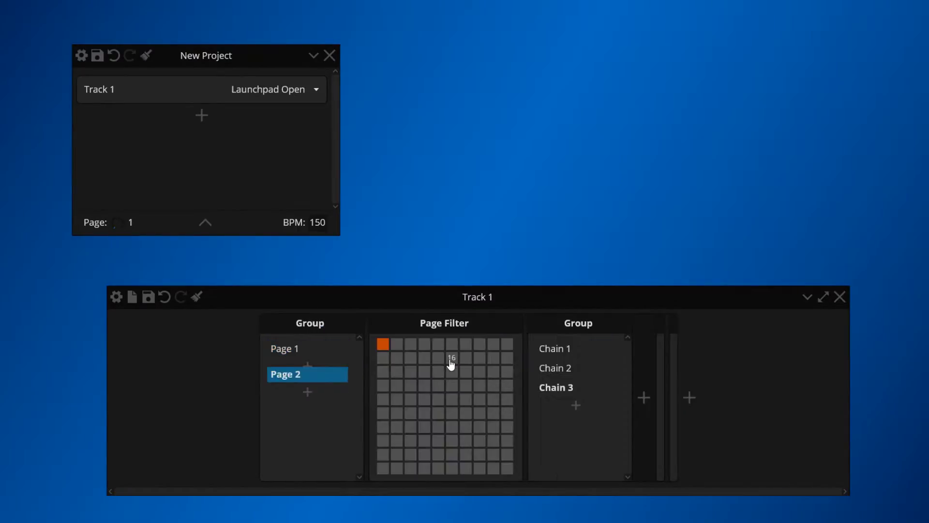
click(385, 346)
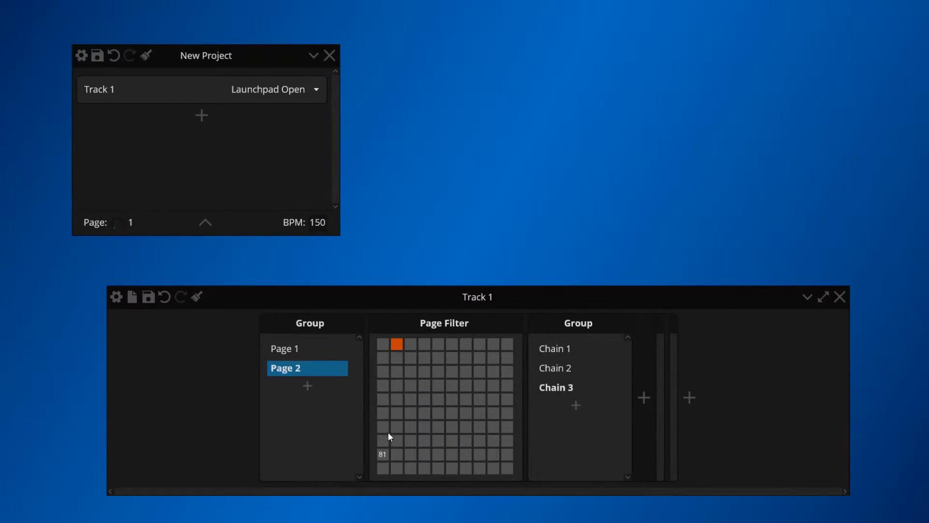
Step: Duplicate the page into Pages 3, 4 and 5, setting each Page Filter to its own page number
key(ctrl+d)
click(397, 344)
click(410, 344)
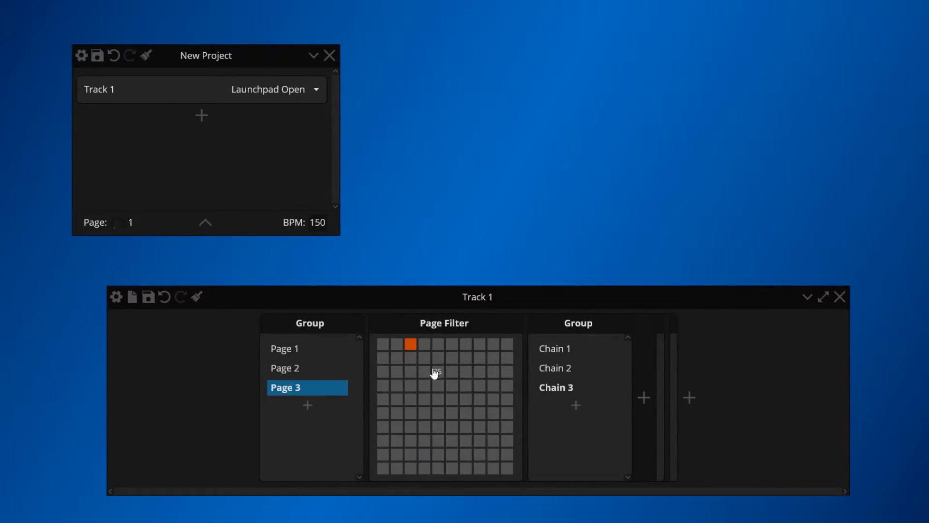
key(ctrl+d)
click(411, 344)
click(424, 345)
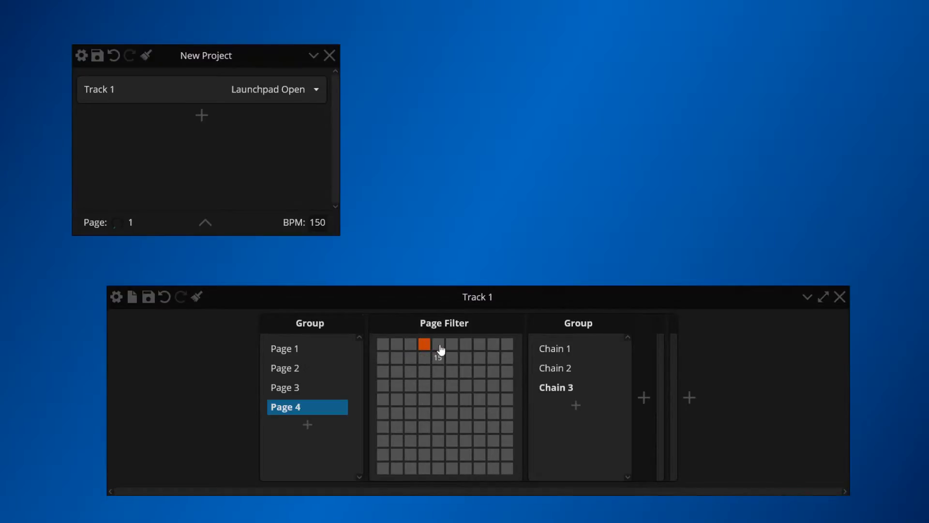
key(ctrl+d)
click(439, 344)
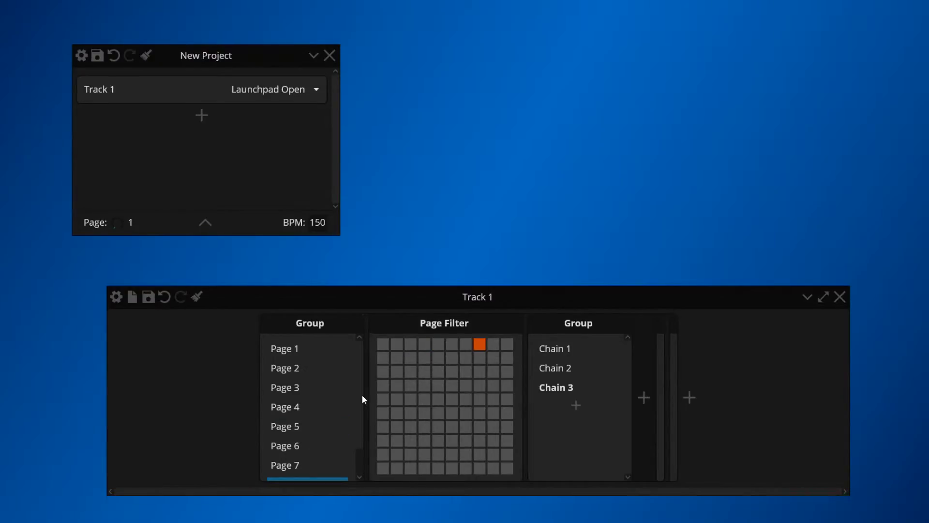
Step: Verify the Page Filter pads on Pages 7, 6 and 5
double_click(430, 323)
click(346, 465)
double_click(443, 339)
double_click(445, 340)
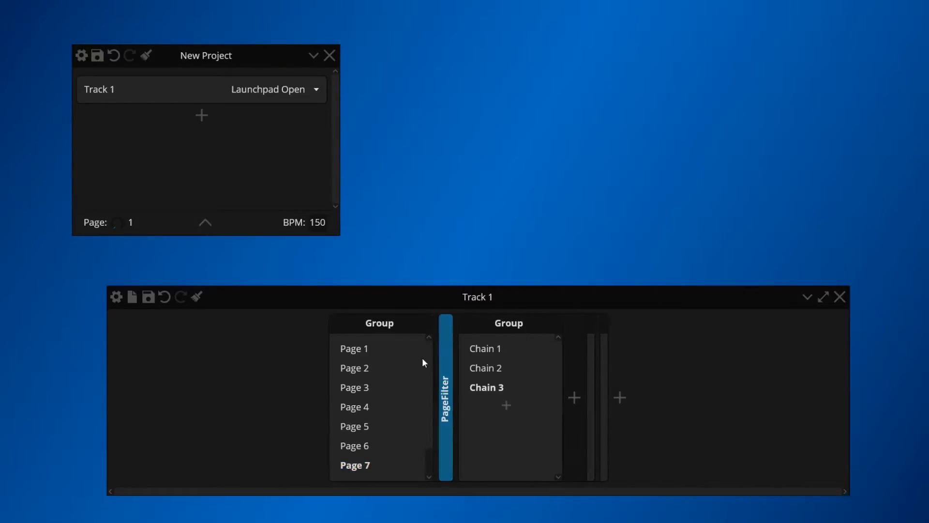
click(421, 446)
double_click(446, 334)
double_click(451, 325)
click(365, 426)
double_click(445, 335)
double_click(443, 333)
scroll(421, 377, down, 1)
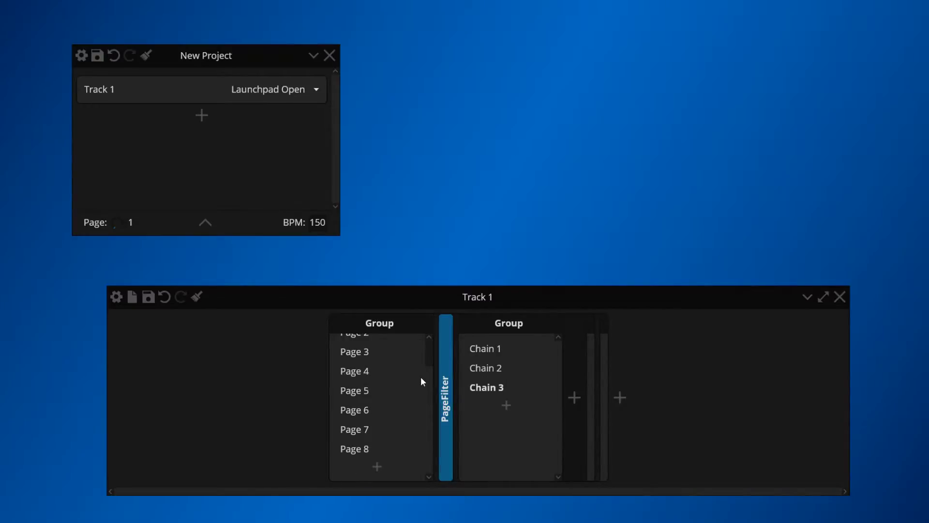
scroll(420, 377, up, 1)
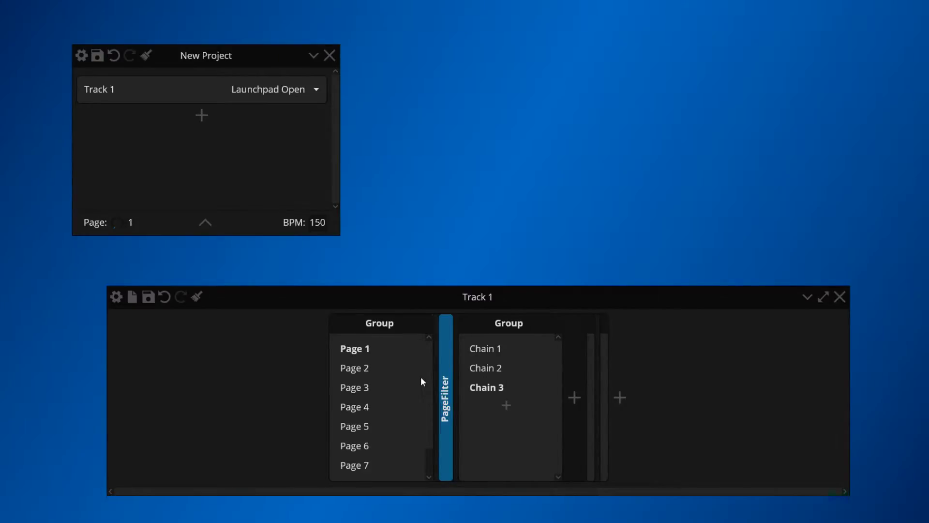
Step: Browse Pages 2 through 6 and the chains inside Page 6
click(361, 369)
click(362, 387)
click(358, 409)
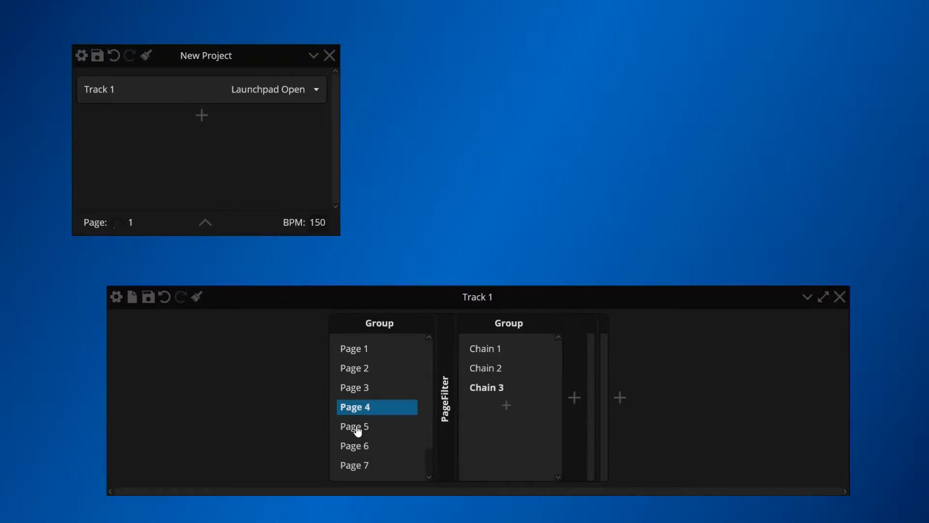
click(357, 427)
click(357, 445)
click(499, 368)
click(507, 349)
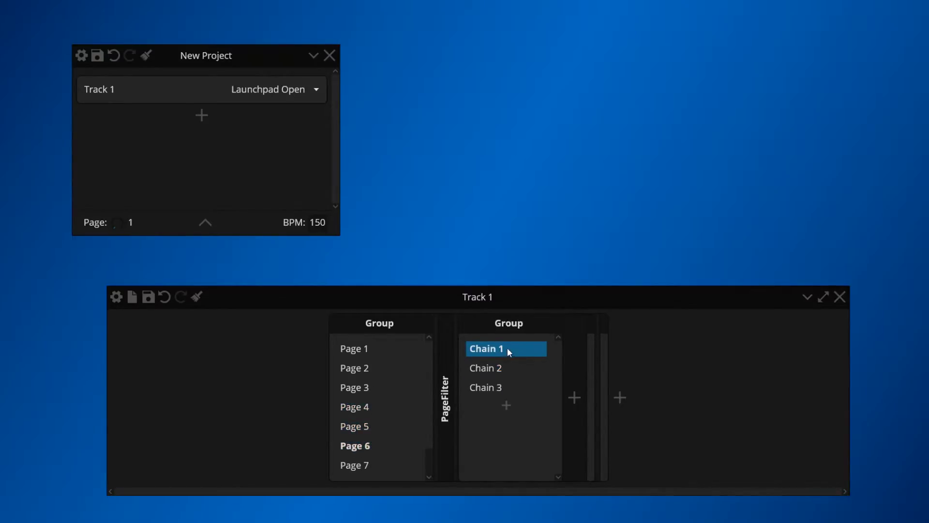
Step: Add a Key Filter to Chain 1 of Page 1
click(364, 352)
click(479, 355)
click(574, 397)
mouse_move(634, 420)
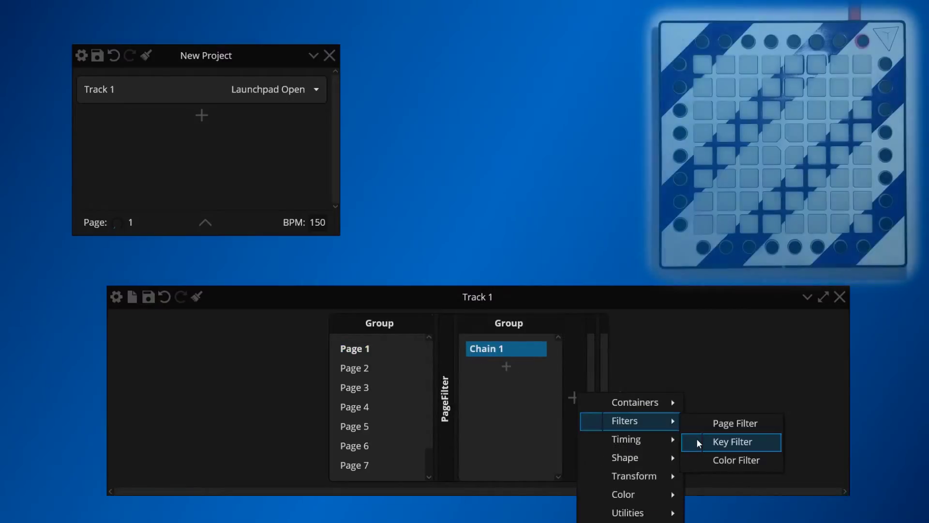
click(697, 443)
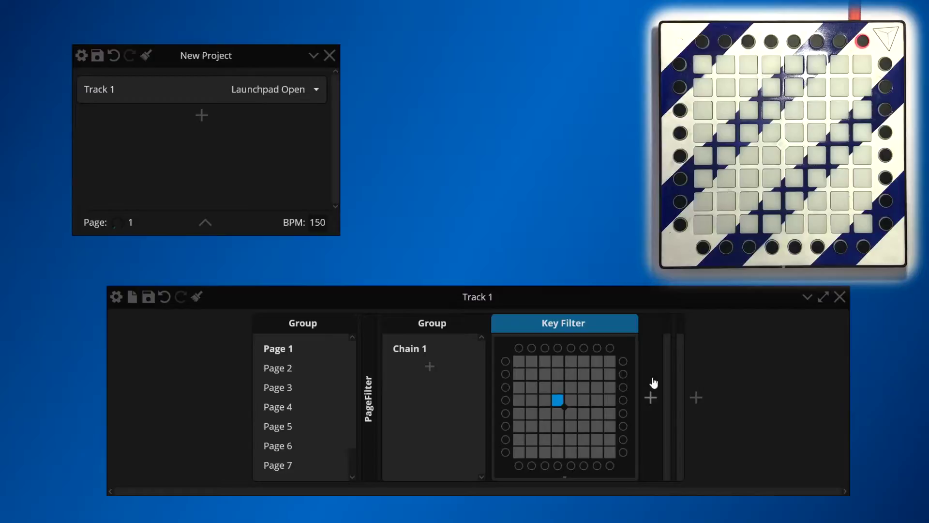
click(652, 386)
Step: Add a Pattern after the Key Filter, draw frames each lighting a single pad, and select all frames
mouse_move(736, 440)
click(804, 479)
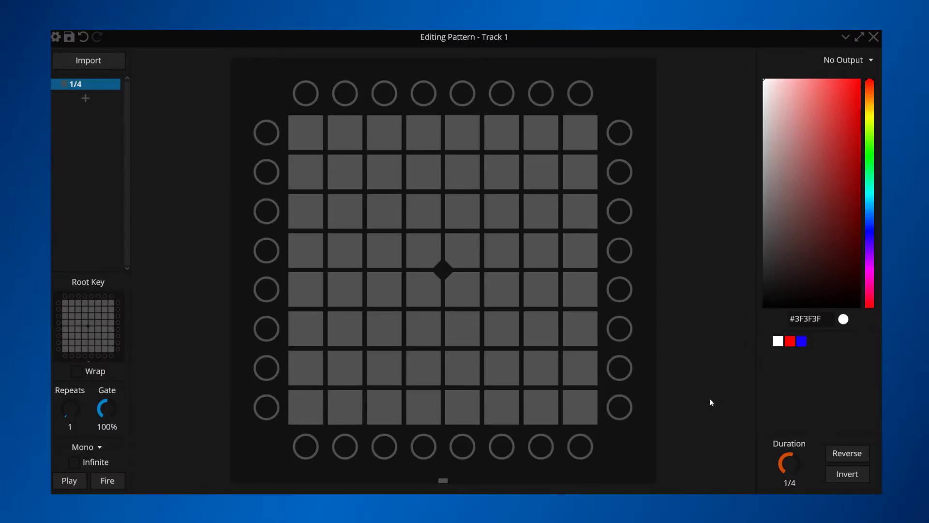
click(300, 411)
click(342, 375)
click(348, 402)
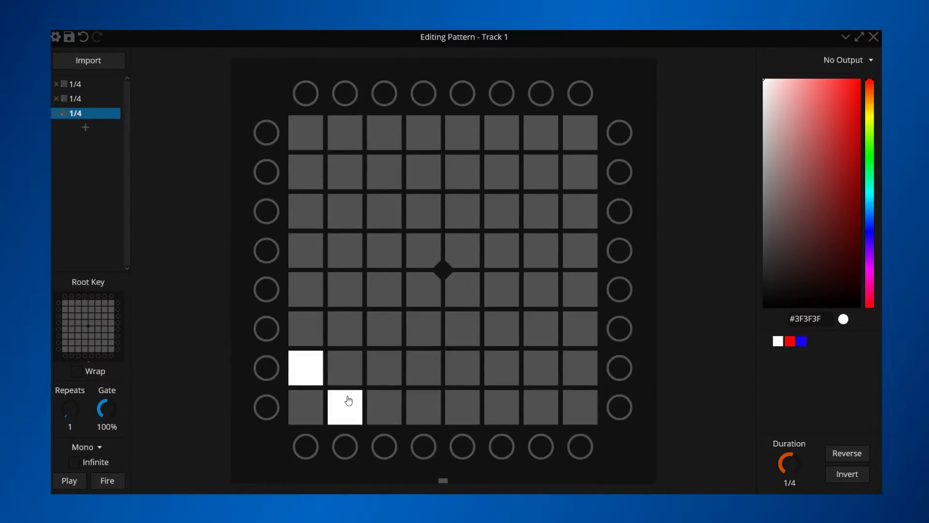
click(347, 334)
click(392, 358)
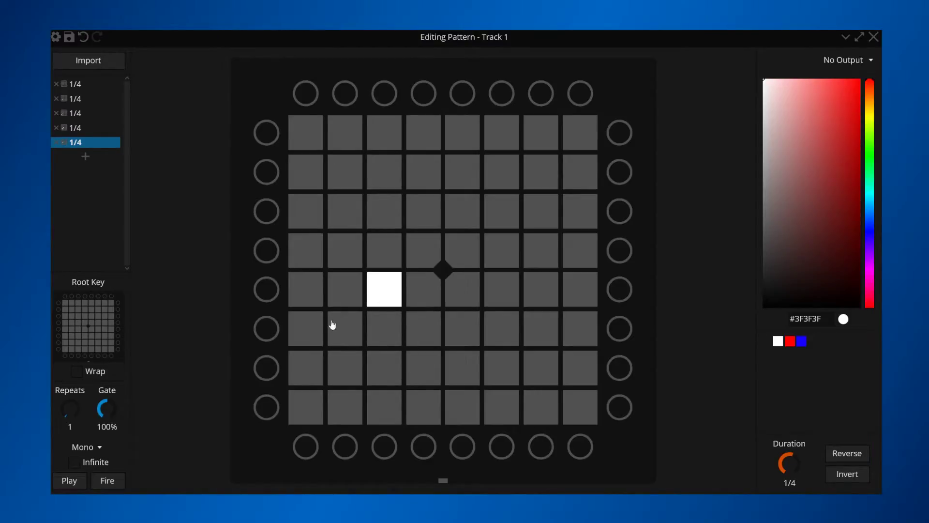
click(384, 411)
click(344, 295)
click(422, 368)
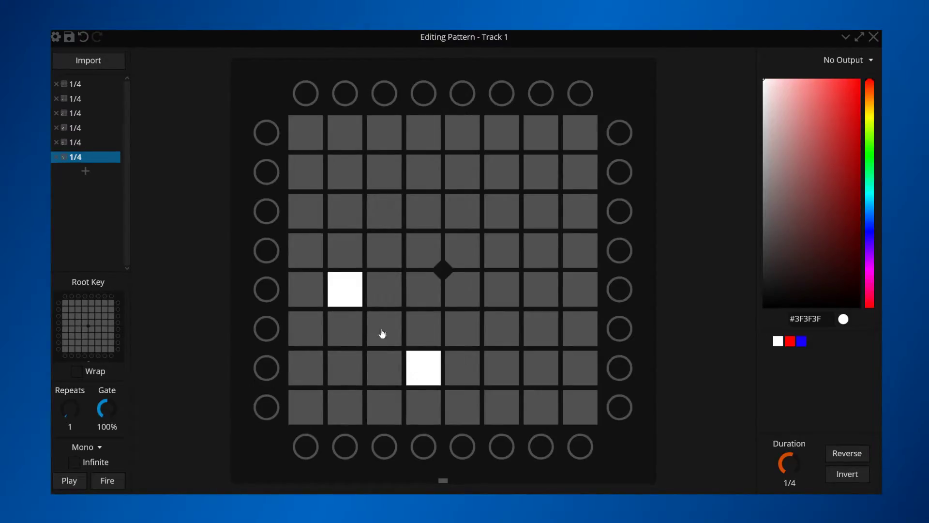
click(432, 400)
key(ctrl+a)
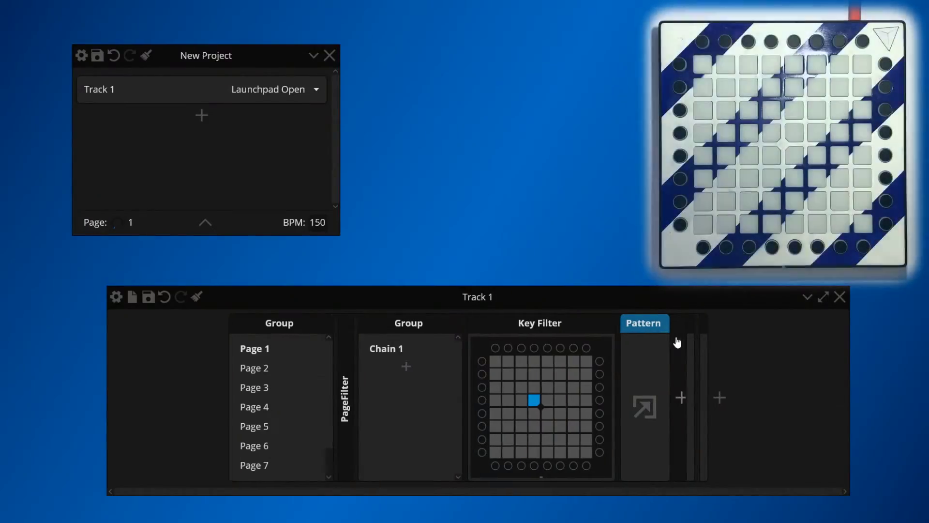
Step: Add a Flip after the Pattern and a duplicate Flip set to Vertical
click(678, 340)
mouse_move(732, 418)
click(821, 424)
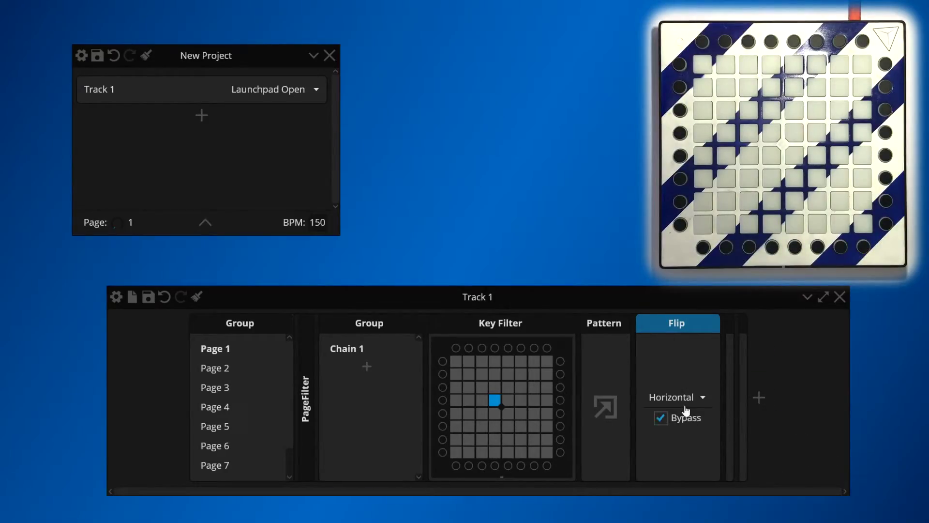
key(ctrl+d)
click(712, 406)
click(718, 431)
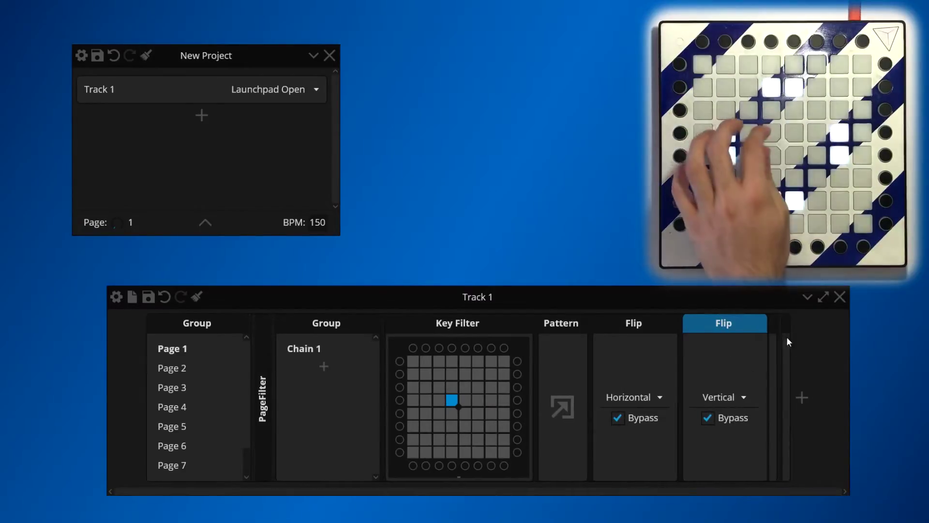
Step: Add a Fade running from red through yellow to blue
click(773, 348)
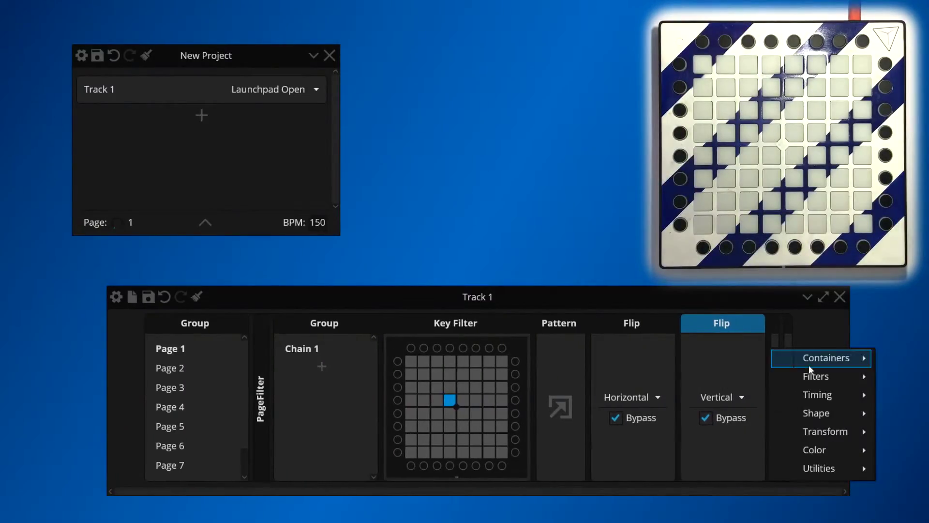
mouse_move(818, 450)
click(911, 488)
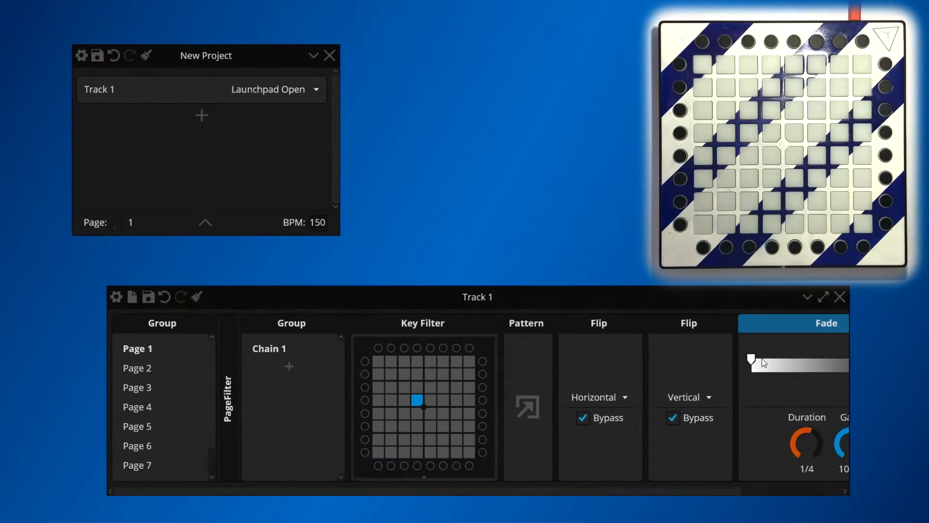
drag(741, 380, 803, 333)
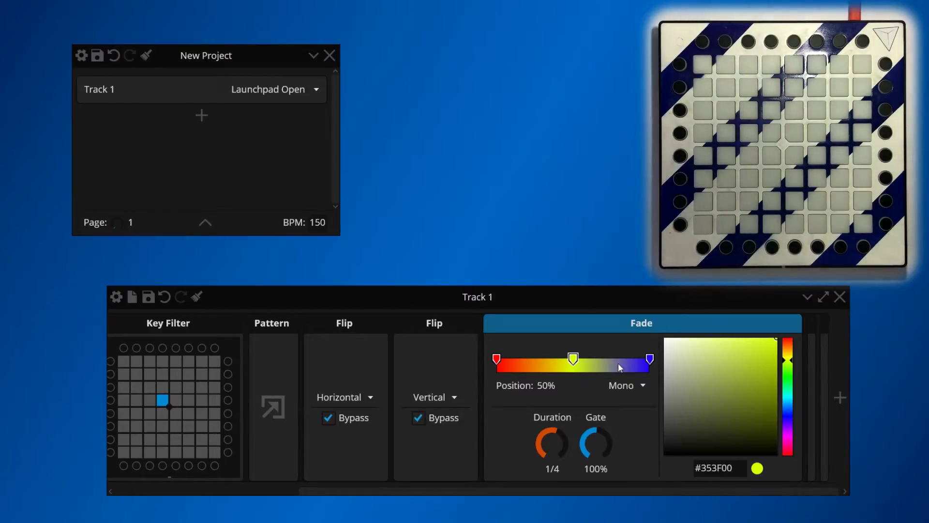
drag(821, 490, 623, 481)
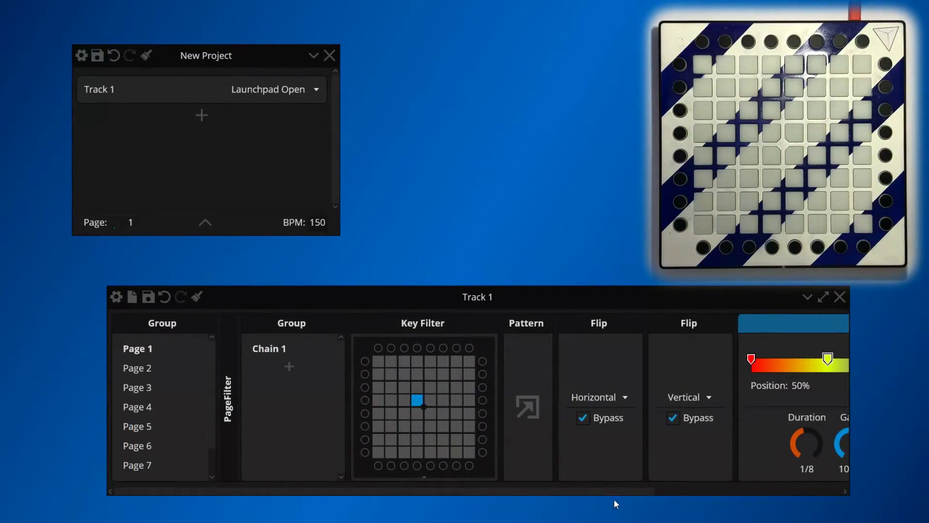
Step: Insert a Switch set to page 2 between the Key Filter and Pattern, then check Page 2's chains
click(382, 322)
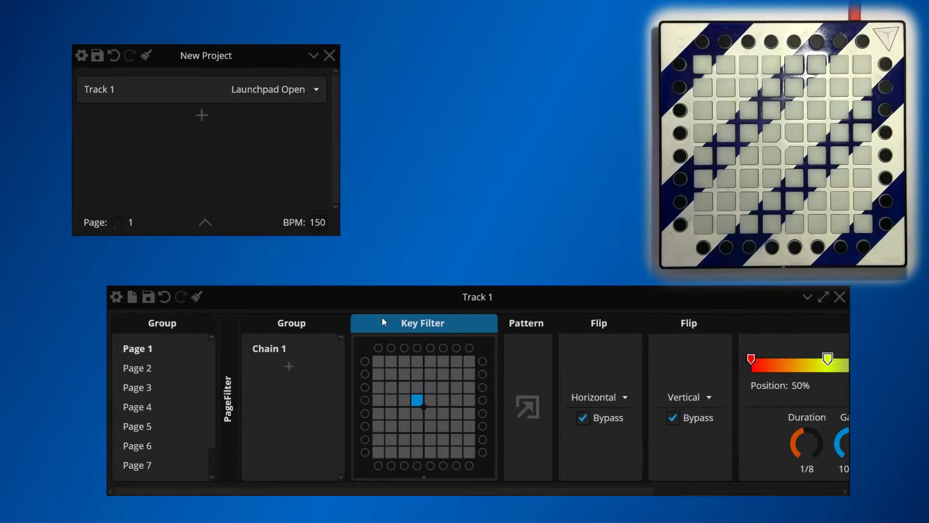
click(531, 325)
right_click(507, 338)
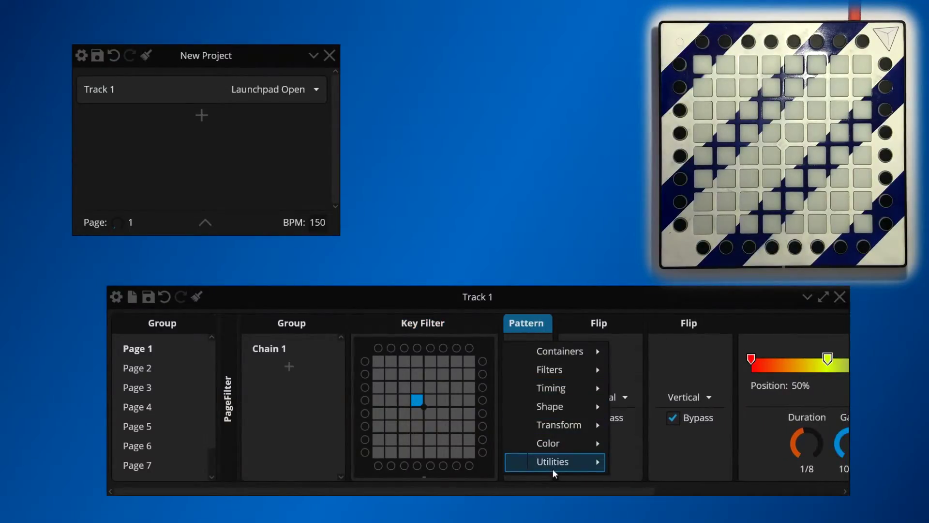
mouse_move(550, 466)
click(628, 481)
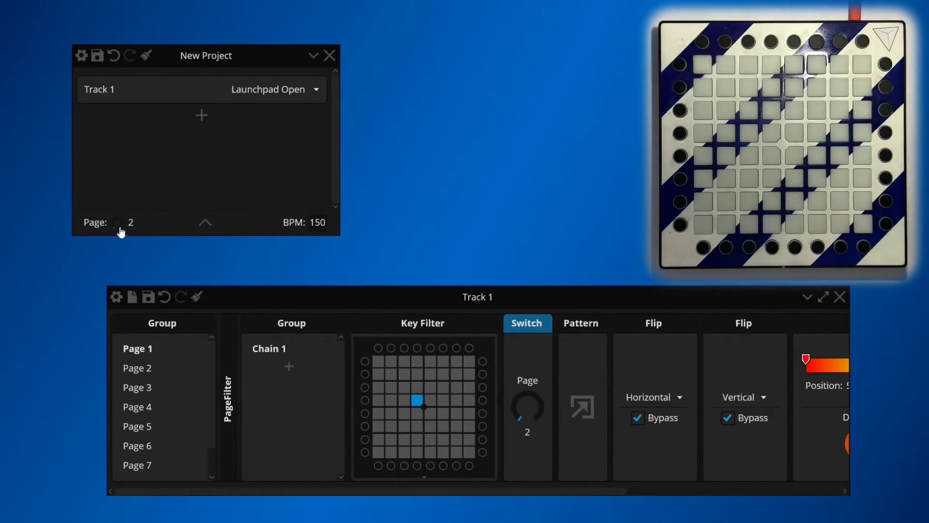
click(138, 372)
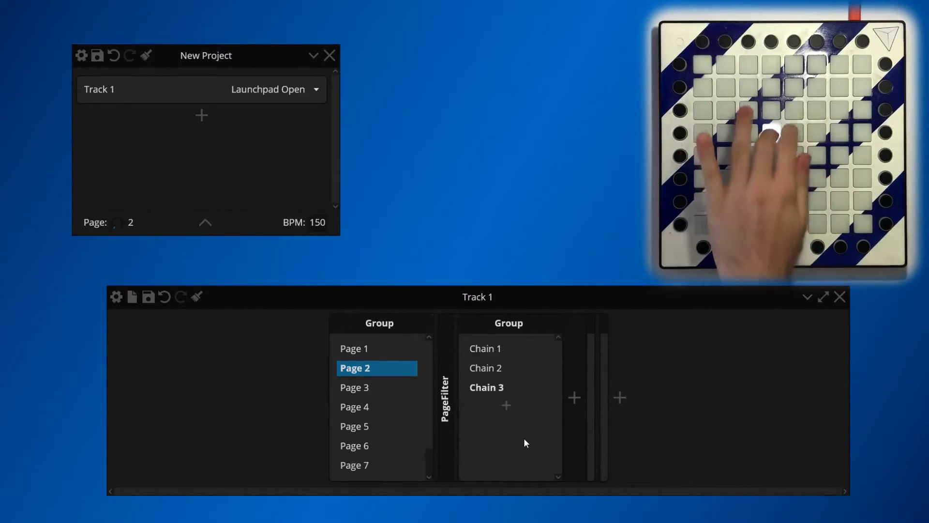
key(Up)
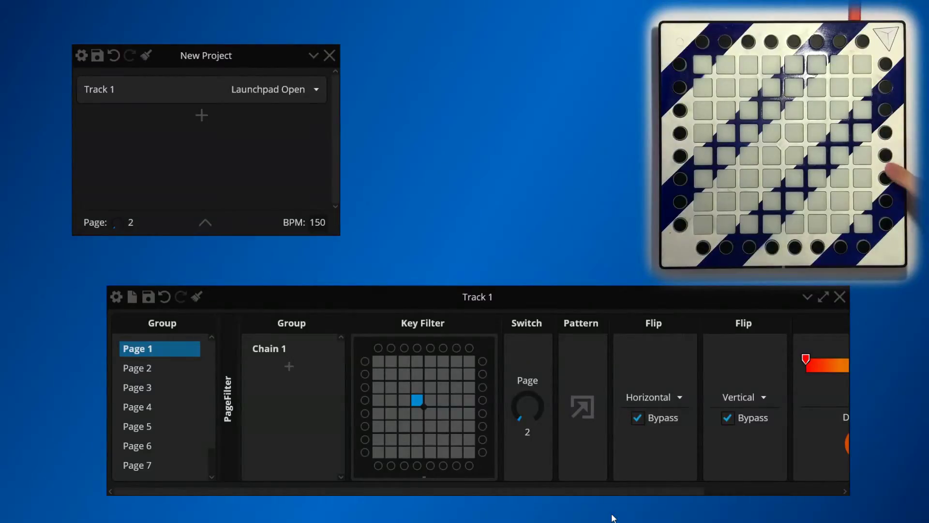
Step: Wrap the page Group in a new outer Group and rename its chain 'Main Effects'
key(ctrl+z)
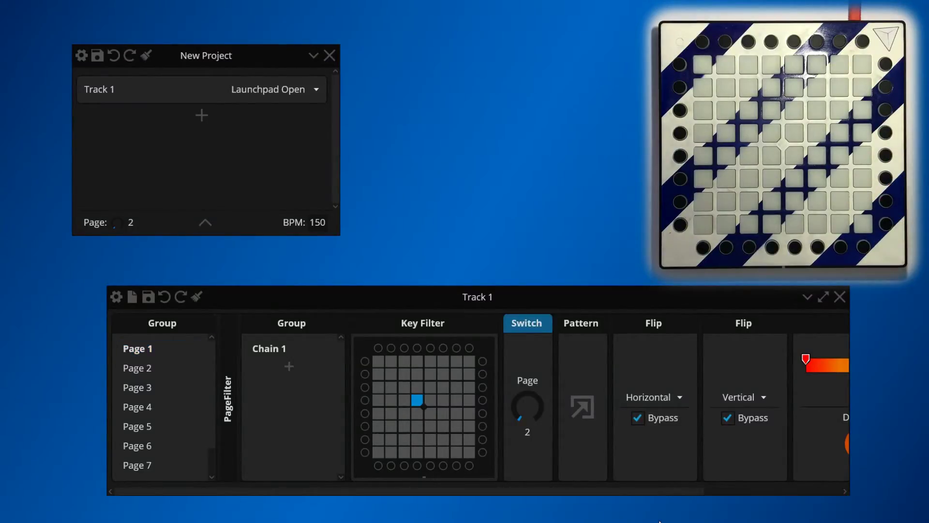
click(185, 322)
right_click(185, 322)
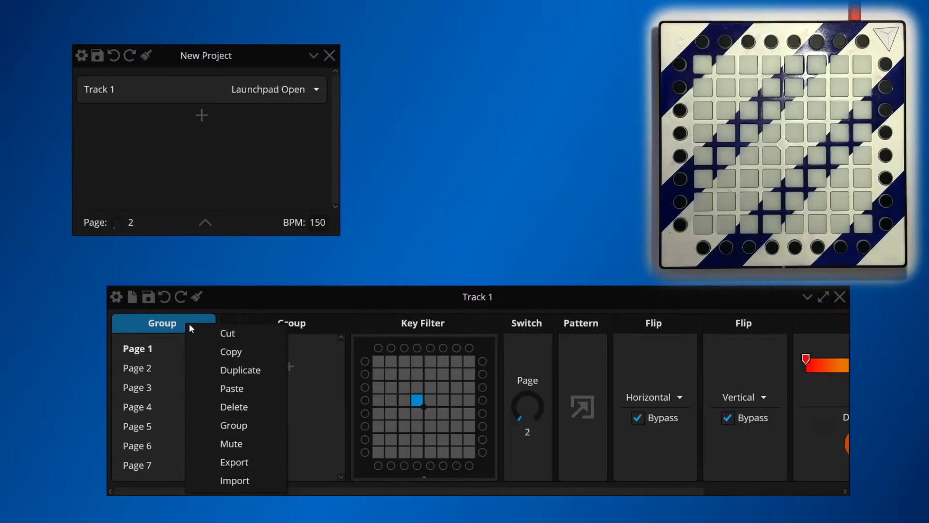
click(243, 424)
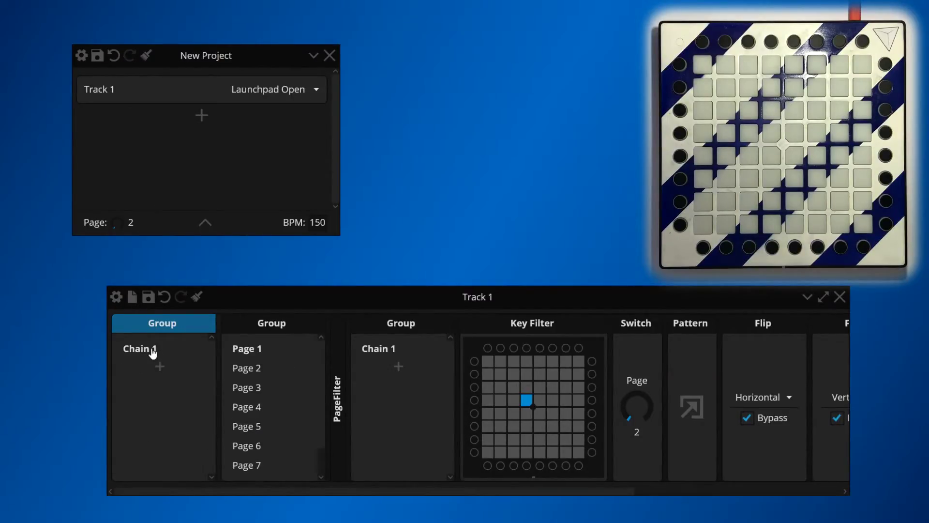
right_click(154, 350)
click(166, 353)
text(Ma)
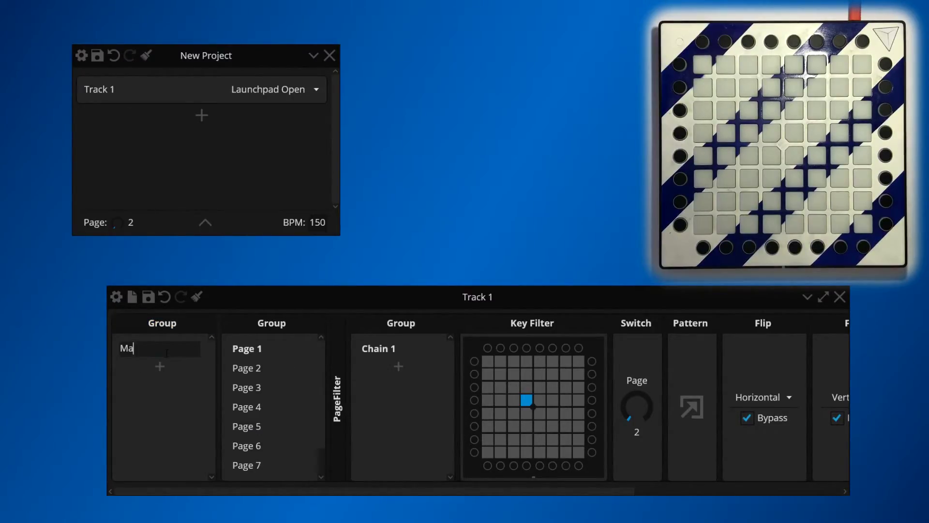
key(Return)
Step: Add a Key Filter to Main Effects selecting the bottom row and left column buttons
right_click(219, 353)
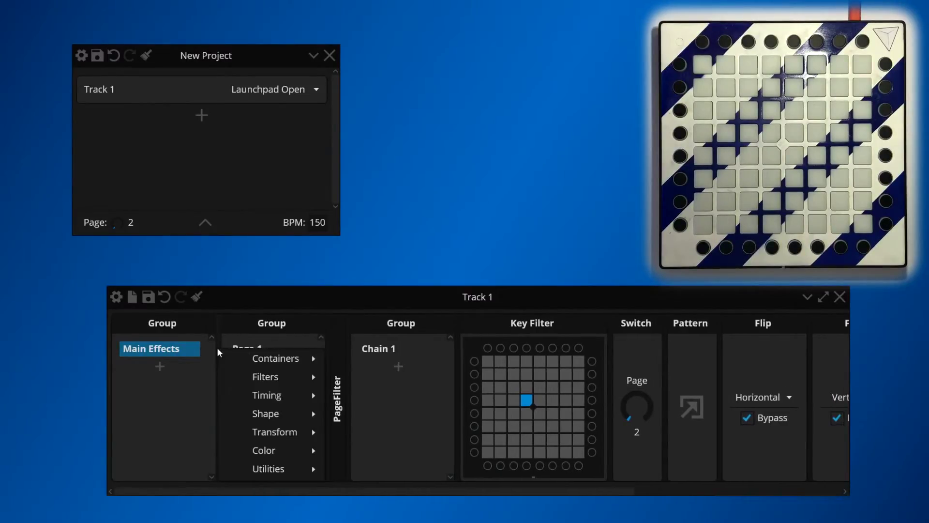
mouse_move(291, 376)
click(367, 394)
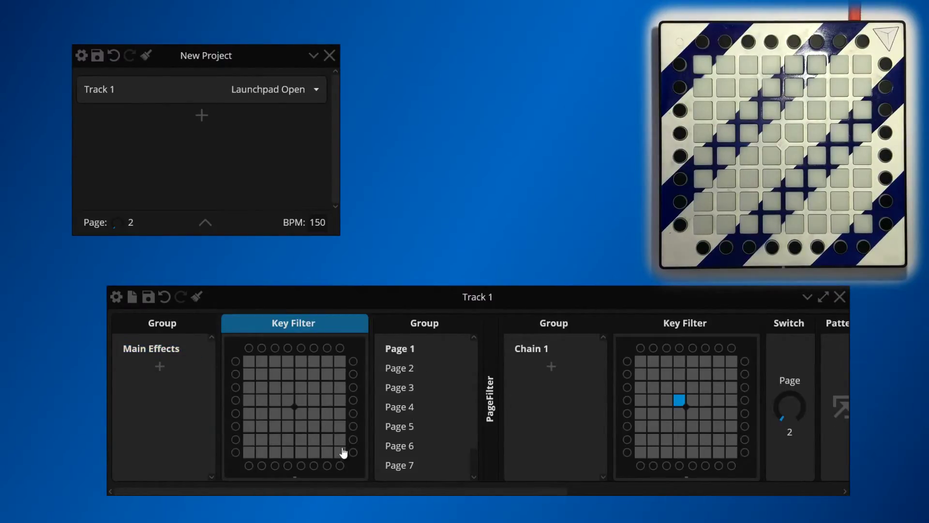
mouse_move(343, 453)
mouse_down()
mouse_move(322, 468)
mouse_move(243, 466)
mouse_move(236, 391)
mouse_move(245, 360)
mouse_move(249, 425)
mouse_move(279, 368)
mouse_move(320, 354)
mouse_move(292, 440)
mouse_move(321, 453)
mouse_move(347, 423)
mouse_up()
Step: Add a second chain to the outer Group named 'Page Swaps'
click(172, 369)
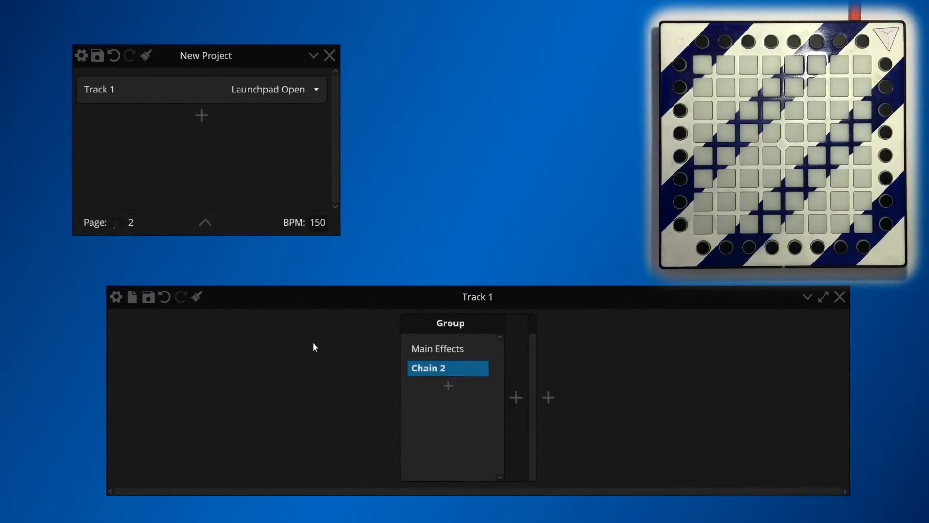
key(F2)
text(Page Swaps)
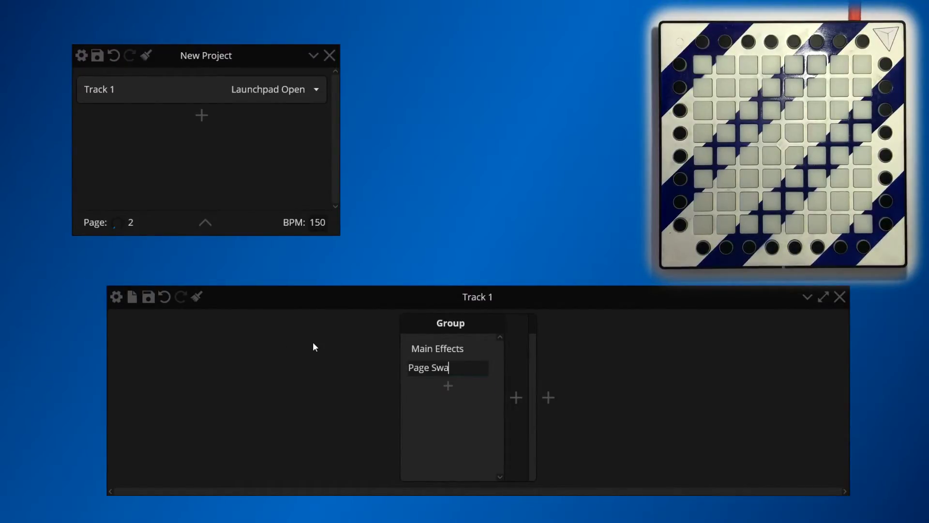
key(Return)
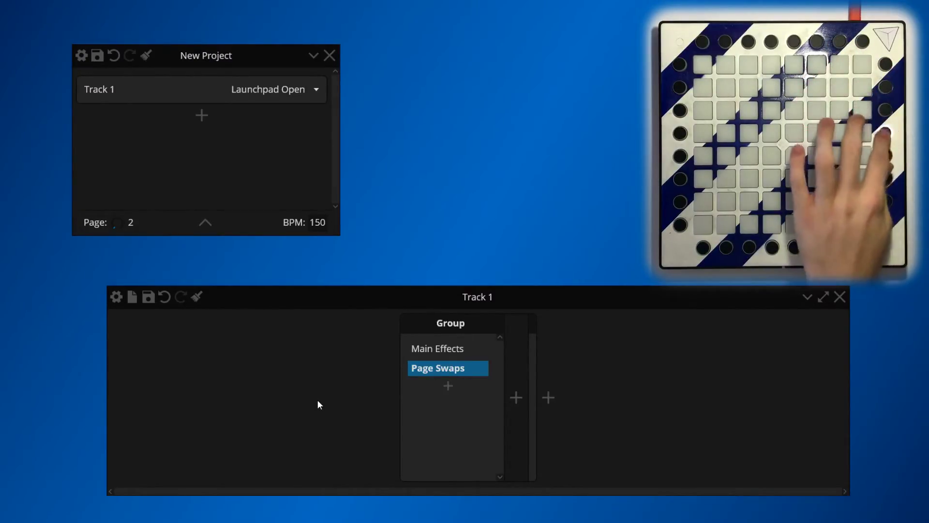
Step: Add a Group with one chain inside Page Swaps
click(548, 370)
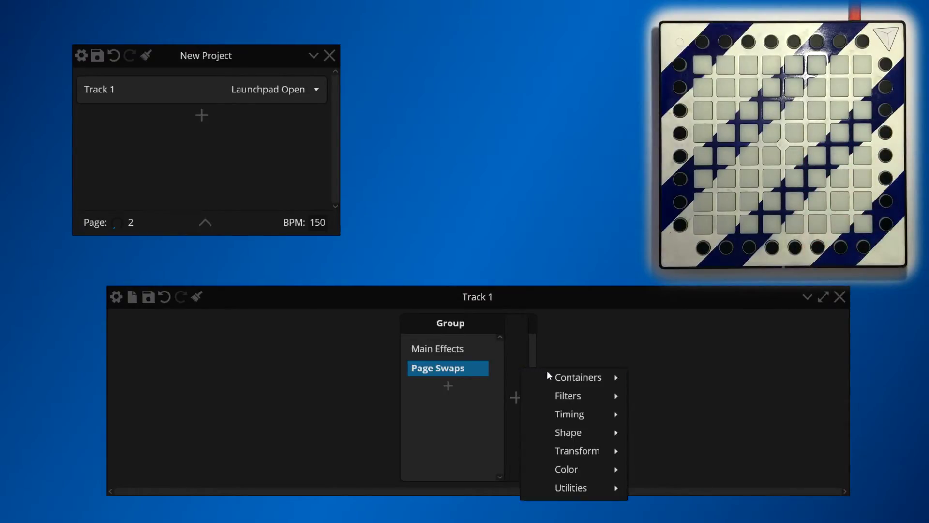
mouse_move(557, 379)
click(664, 379)
click(507, 355)
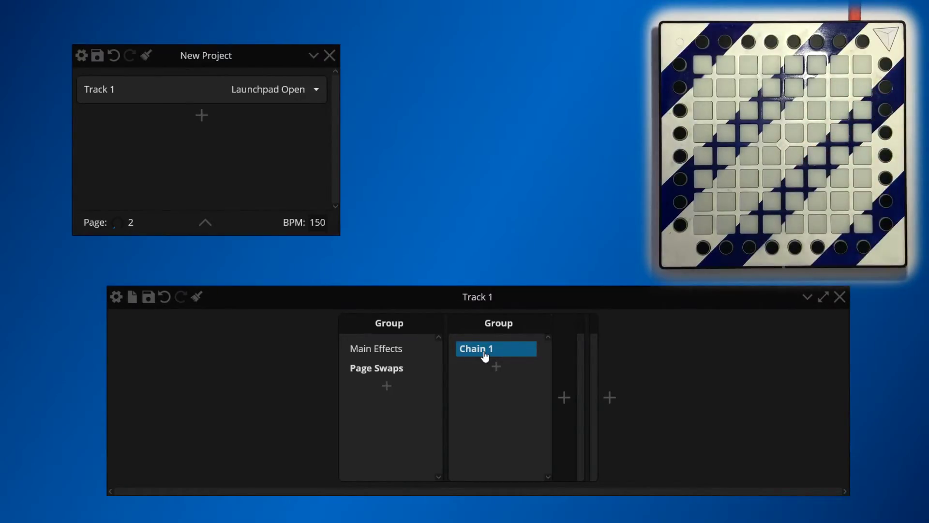
Step: Give the inner chain a Key Filter followed by a Switch, then duplicate it as Chain 2
right_click(562, 378)
mouse_move(588, 400)
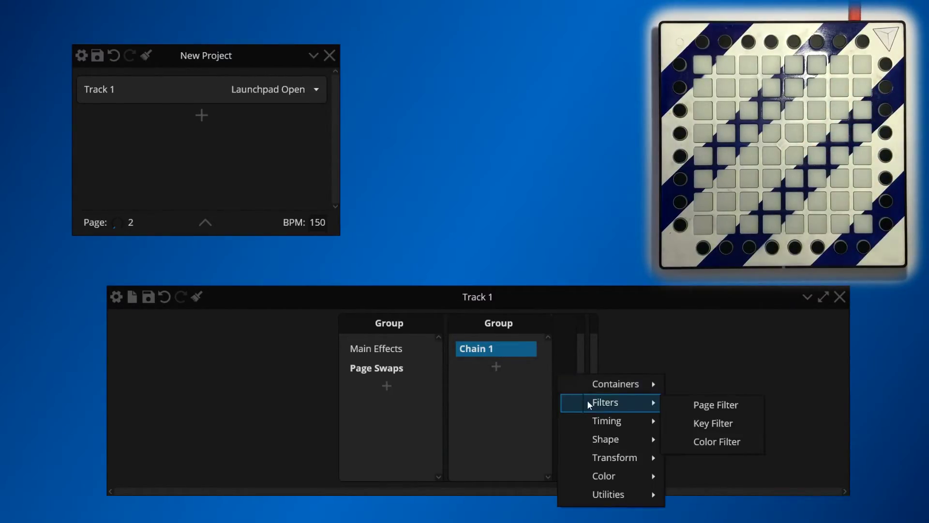
click(681, 424)
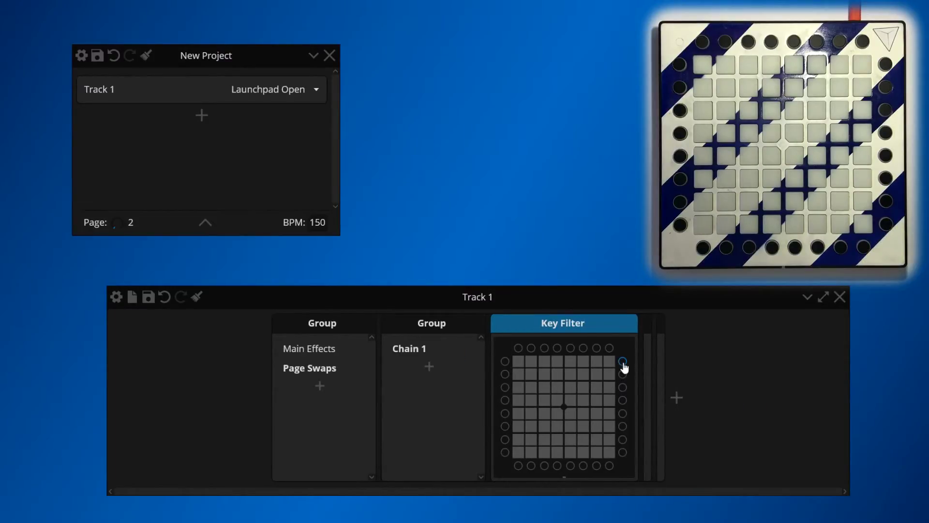
right_click(645, 369)
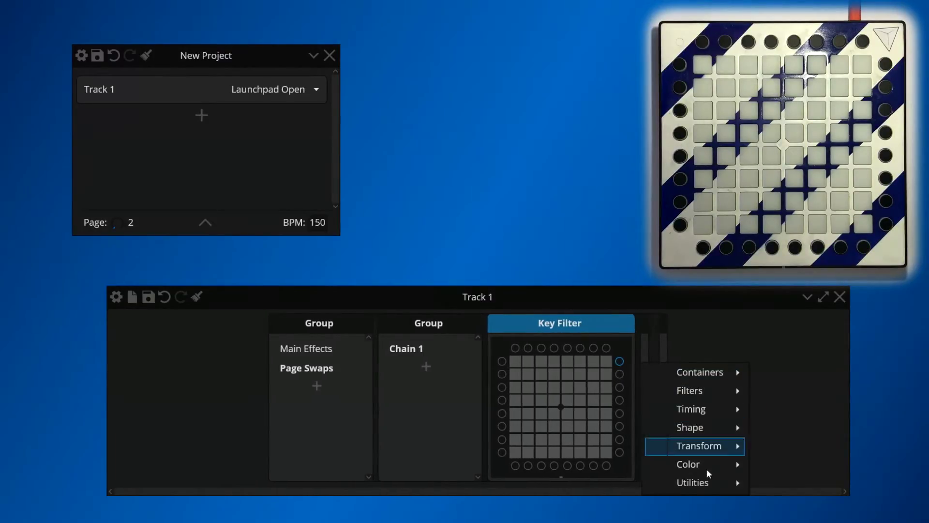
mouse_move(745, 481)
click(791, 502)
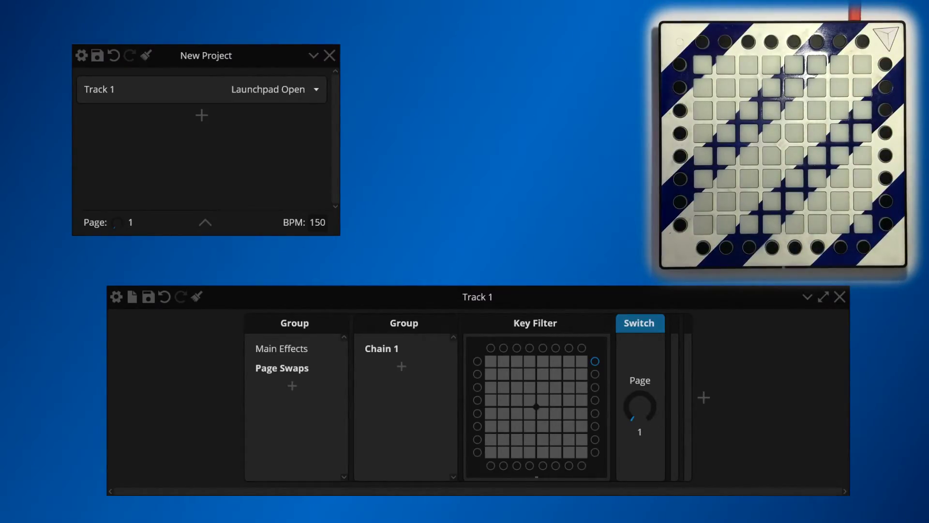
key(Up)
key(ctrl+d)
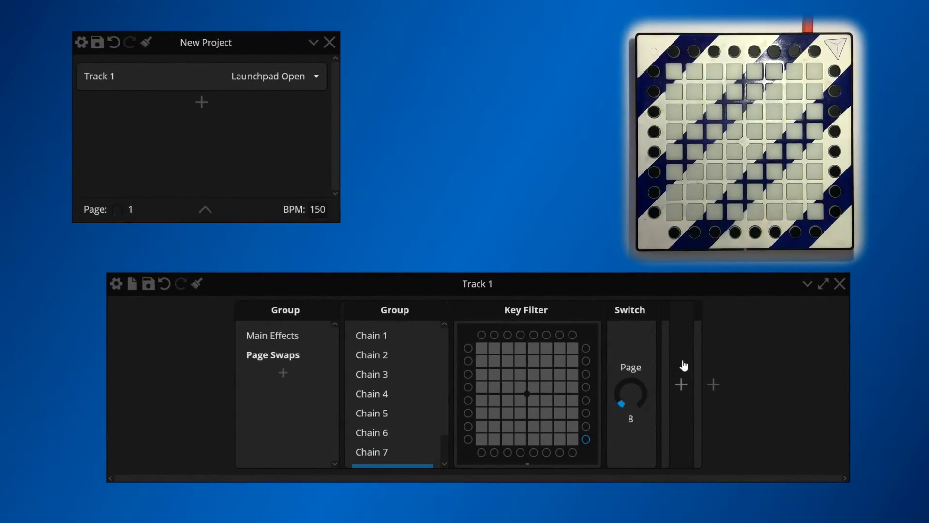
Step: Add a Clear device set to Multi Only after the Switch in Page Swaps
click(684, 364)
mouse_move(745, 482)
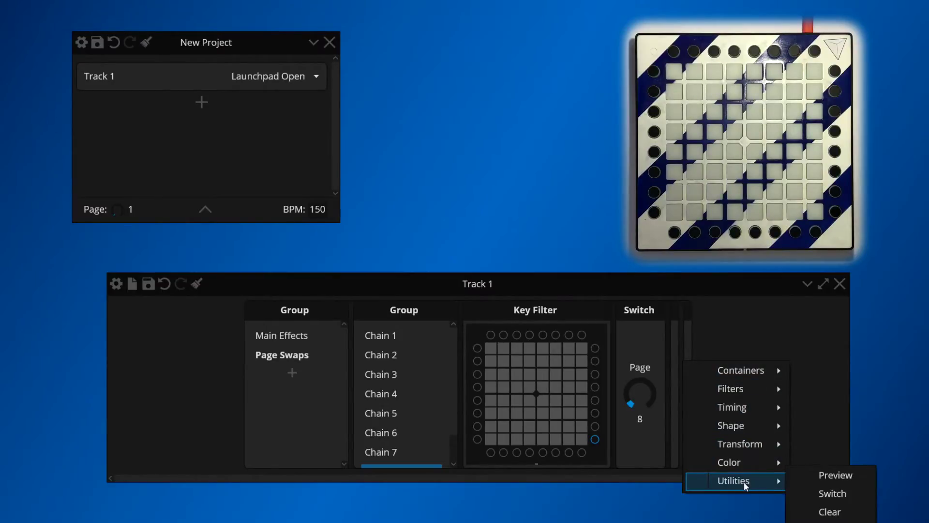
click(850, 512)
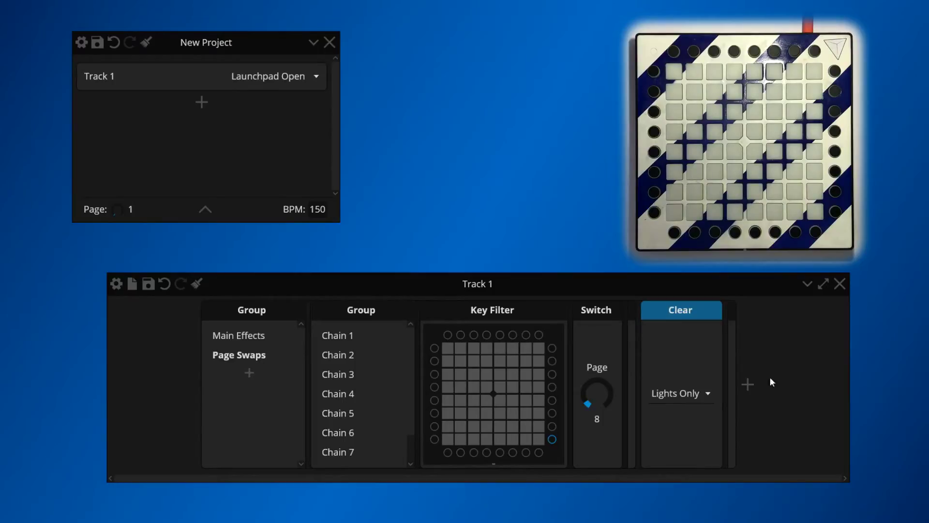
click(692, 394)
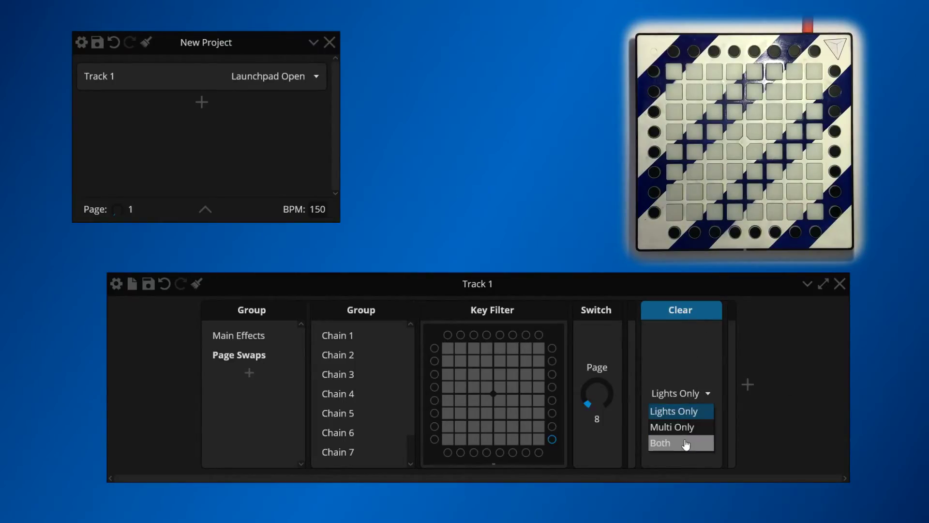
click(674, 428)
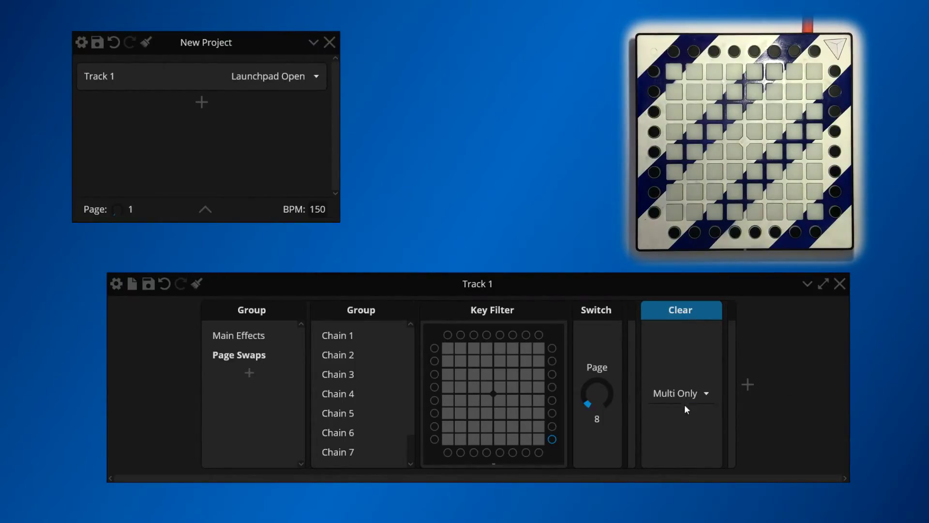
Step: Paste the Clear after the Switch in the Main Effects page chain, then return to Page Swaps
click(235, 340)
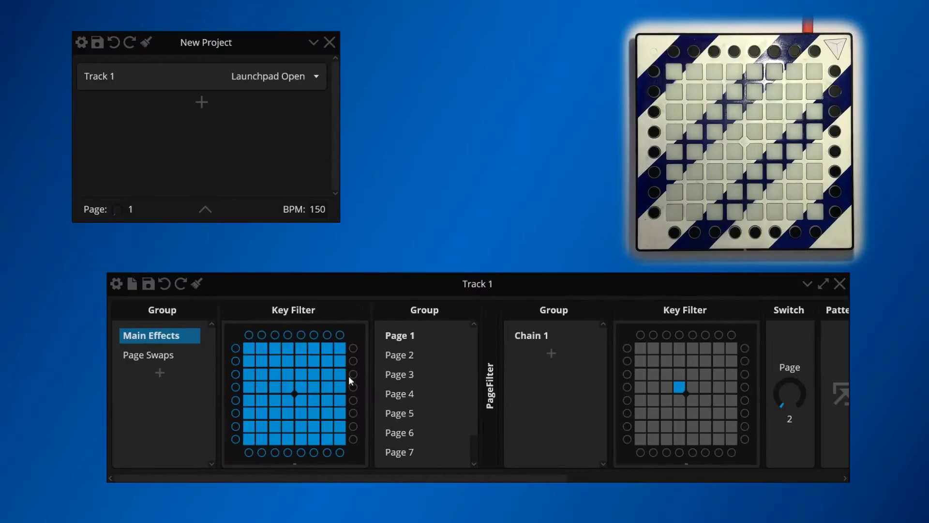
click(567, 310)
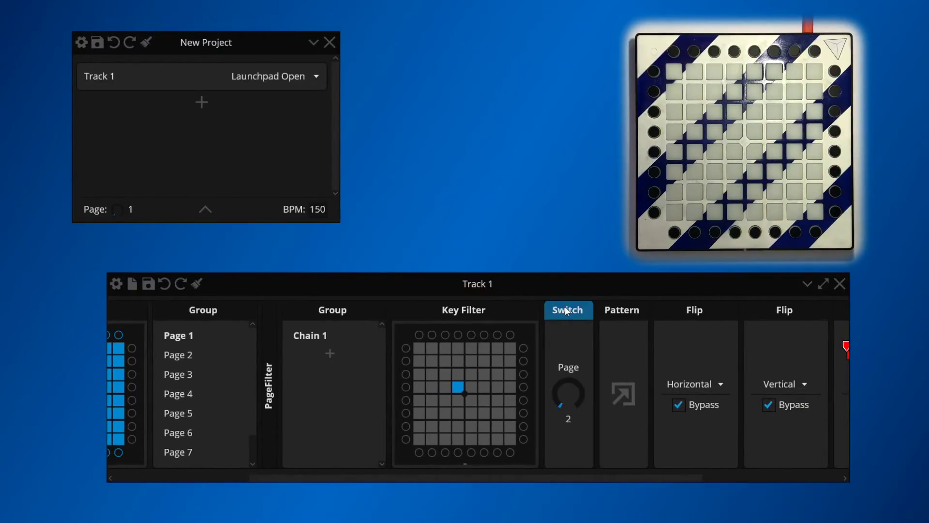
key(ctrl+v)
drag(618, 478, 376, 460)
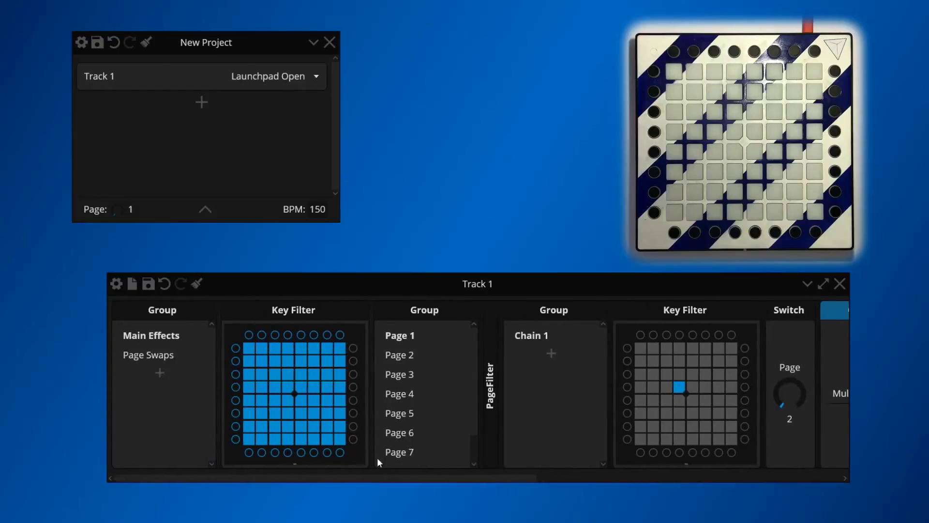
click(144, 356)
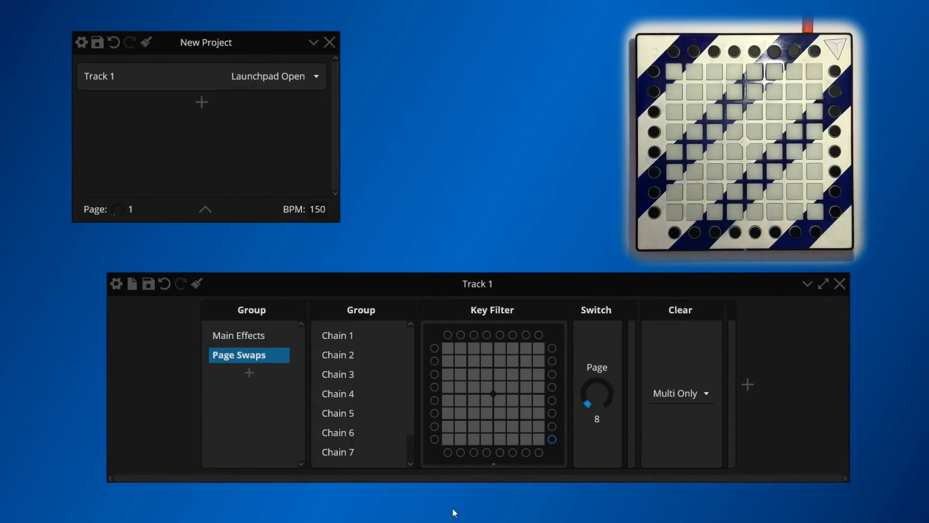
Step: Add a Key Filter after Clear, then undo and delete it
click(721, 389)
mouse_move(753, 408)
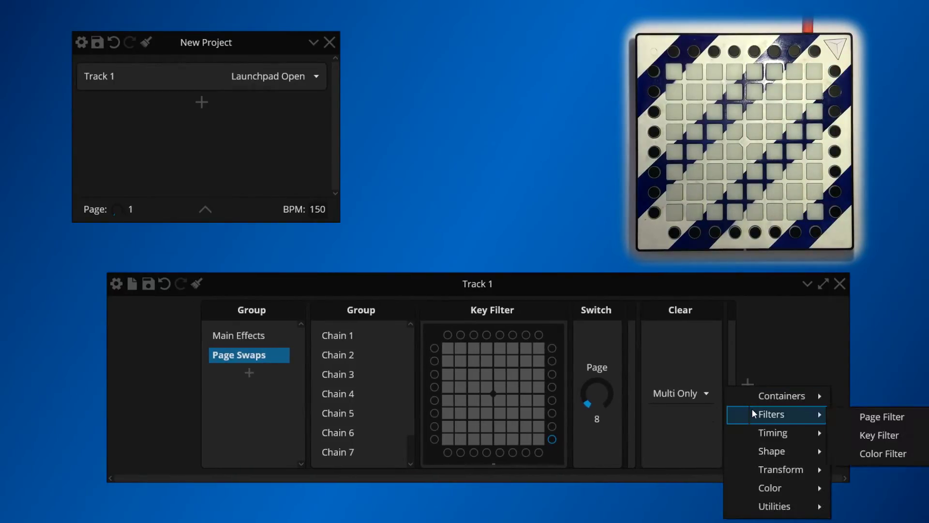
click(872, 436)
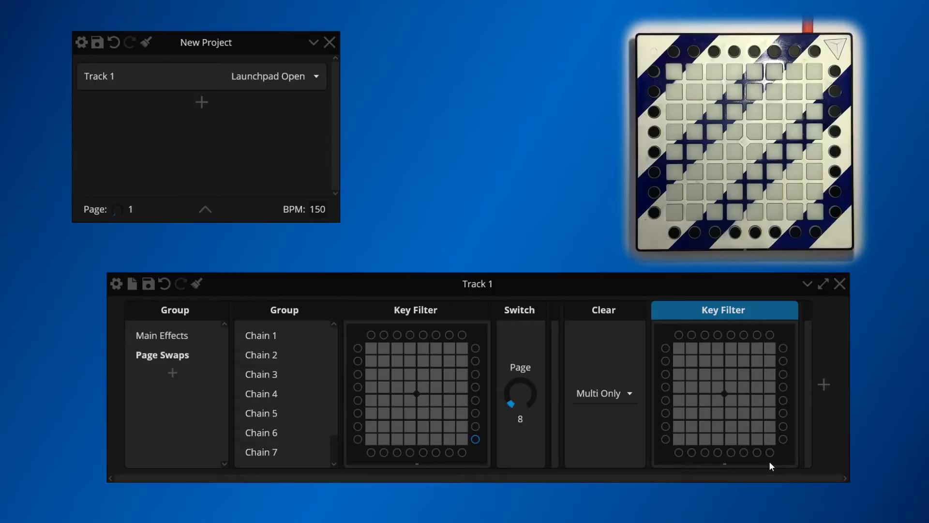
key(ctrl+z)
key(Delete)
Step: Add a Fade after Clear with a dark blue #00293F stop at 50%
click(726, 363)
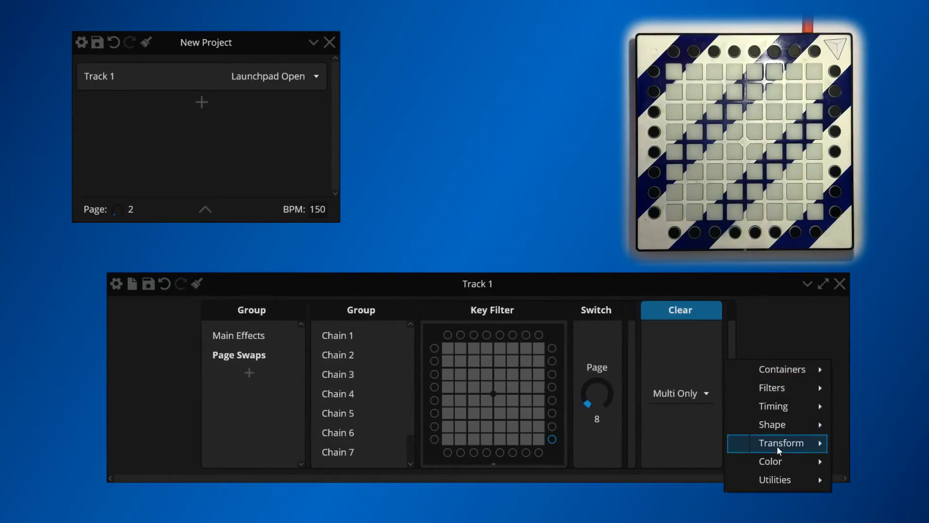
mouse_move(775, 460)
click(879, 496)
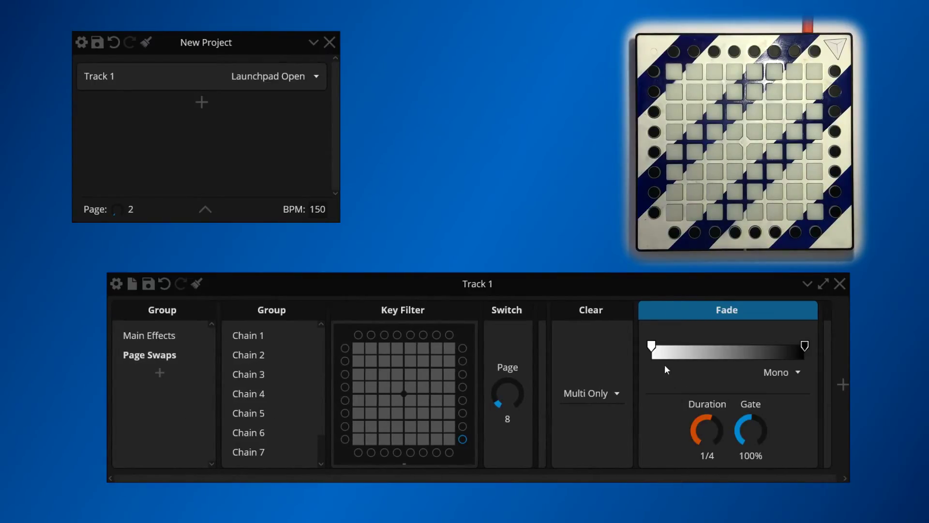
click(652, 346)
scroll(768, 473, right, 3)
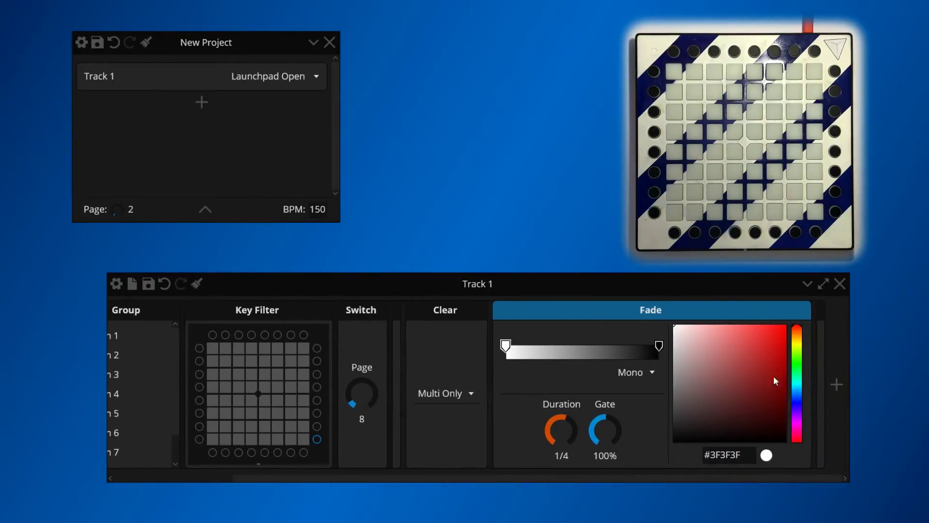
click(798, 393)
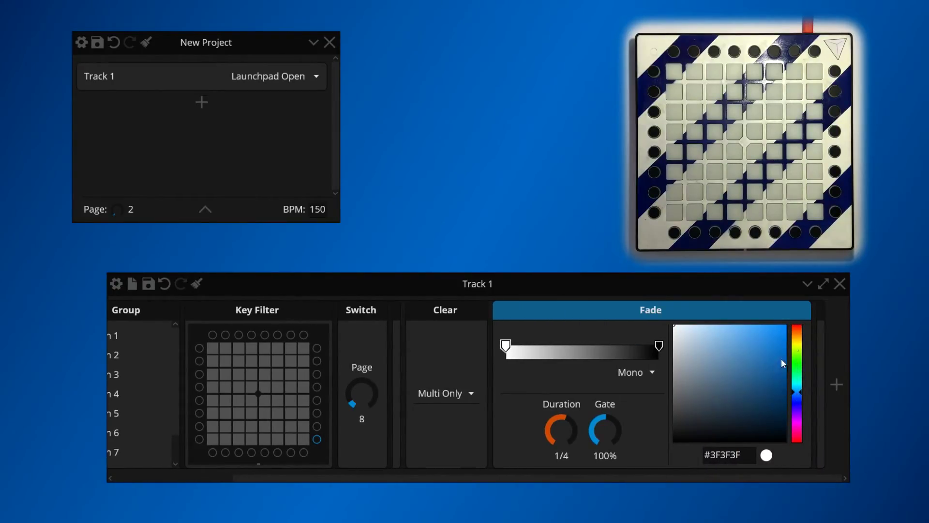
click(715, 343)
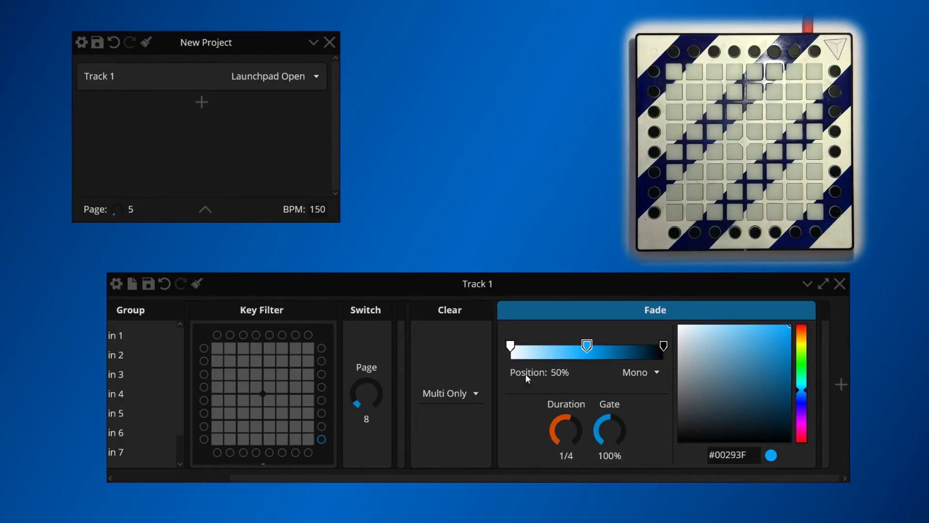
Step: Insert a Layer before the Fade and set its Target to +100
click(497, 364)
mouse_move(536, 451)
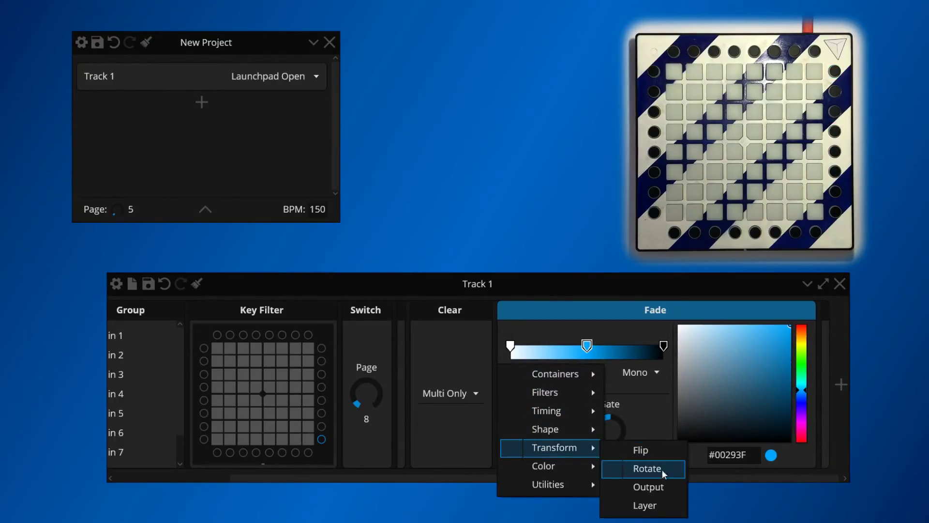
click(661, 502)
drag(526, 386, 549, 300)
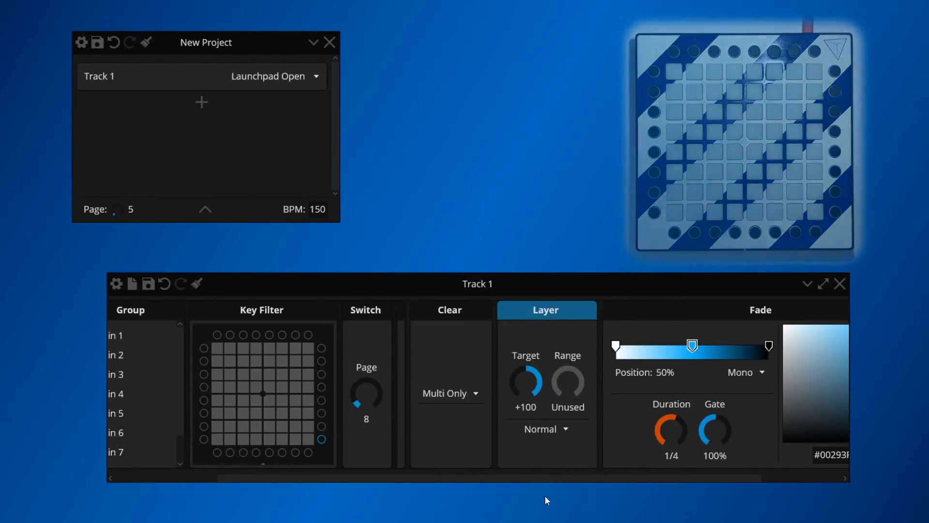
Step: Show the Undo History and scroll through changes from Initial State to Layer Target Changed to 100
right_click(166, 284)
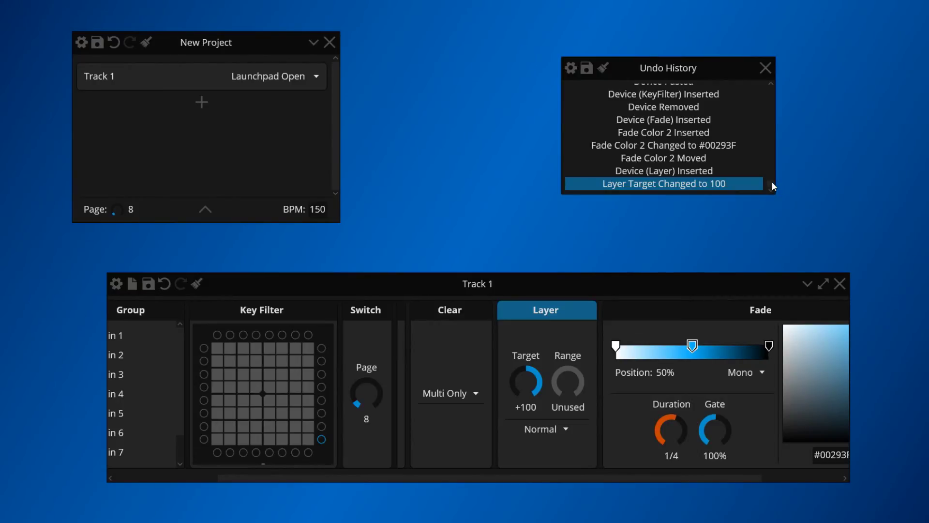
drag(772, 182, 814, 92)
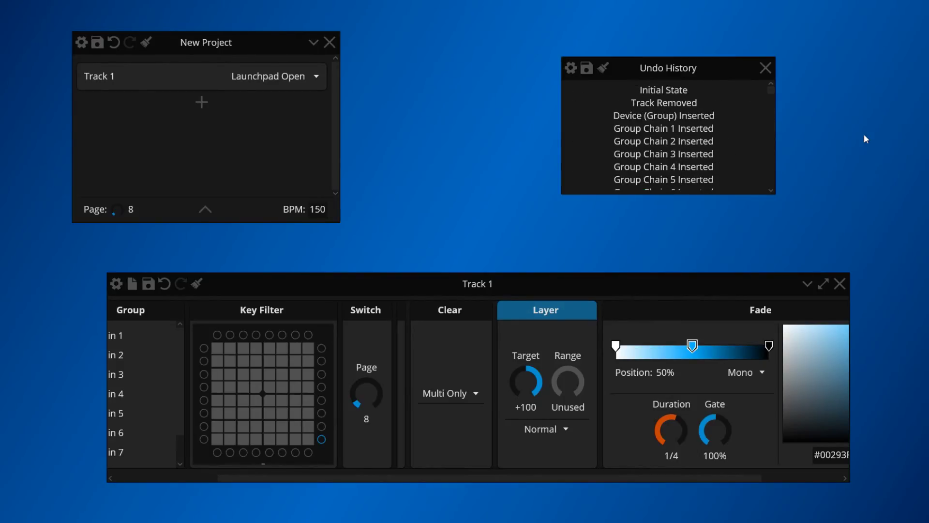